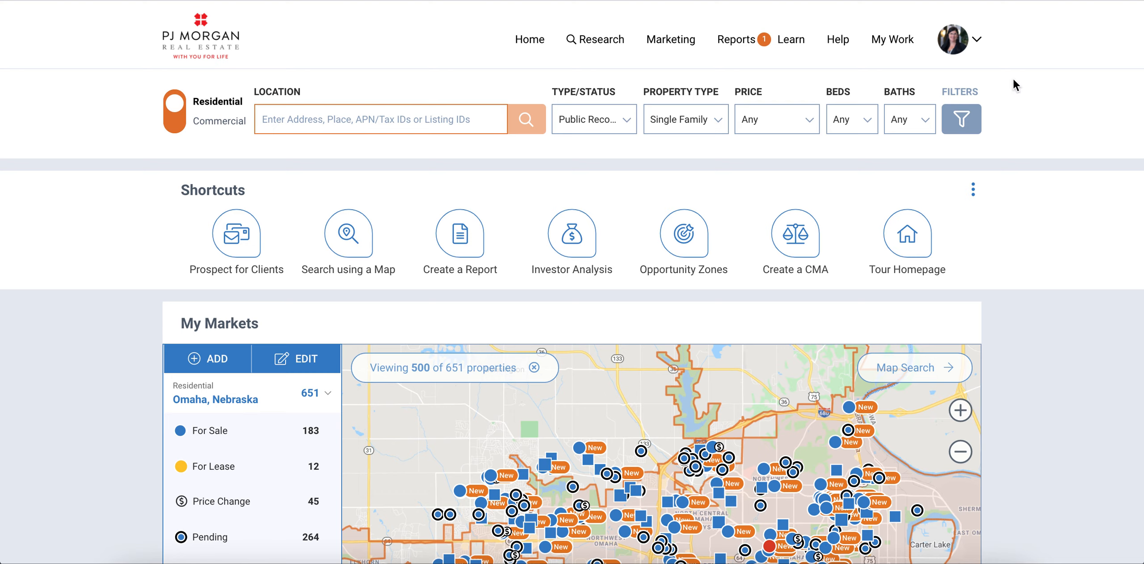
Step: Glance at the account options and the property status filter, leaving both unchanged
left_click(971, 47)
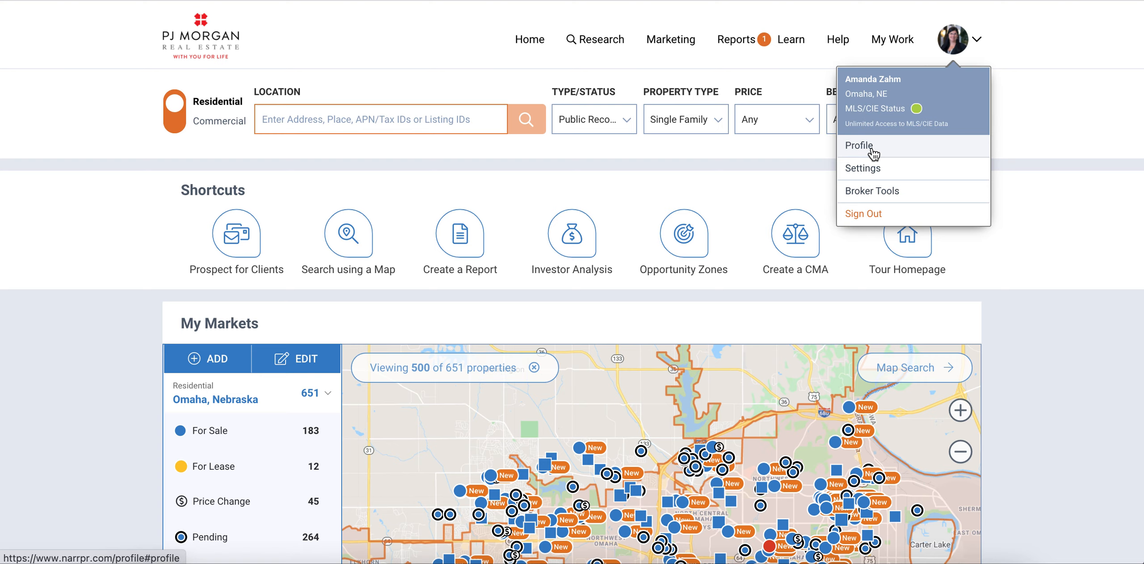
left_click(1035, 211)
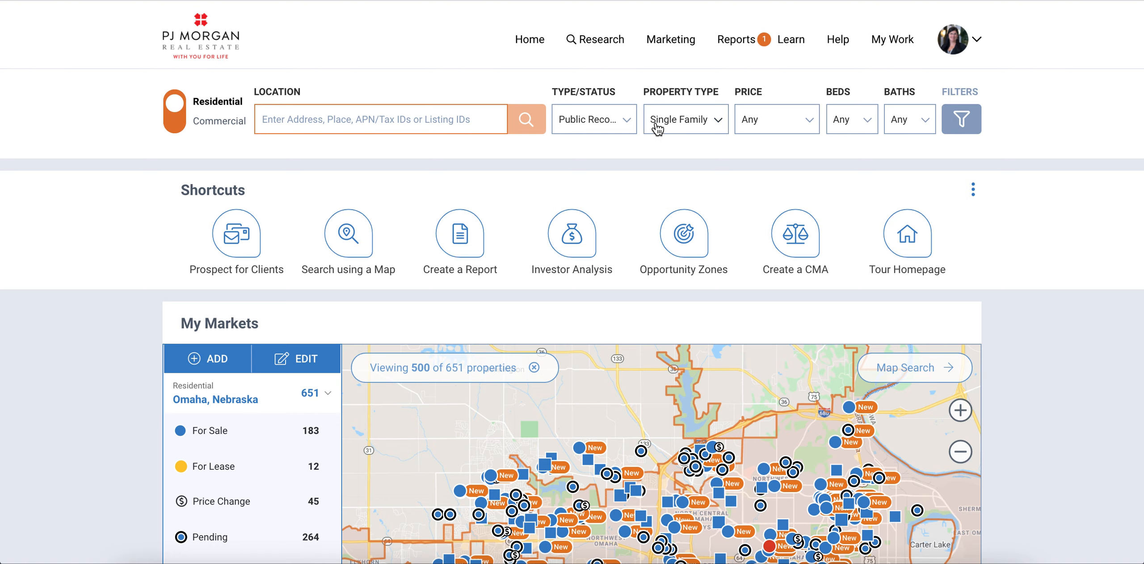
left_click(628, 121)
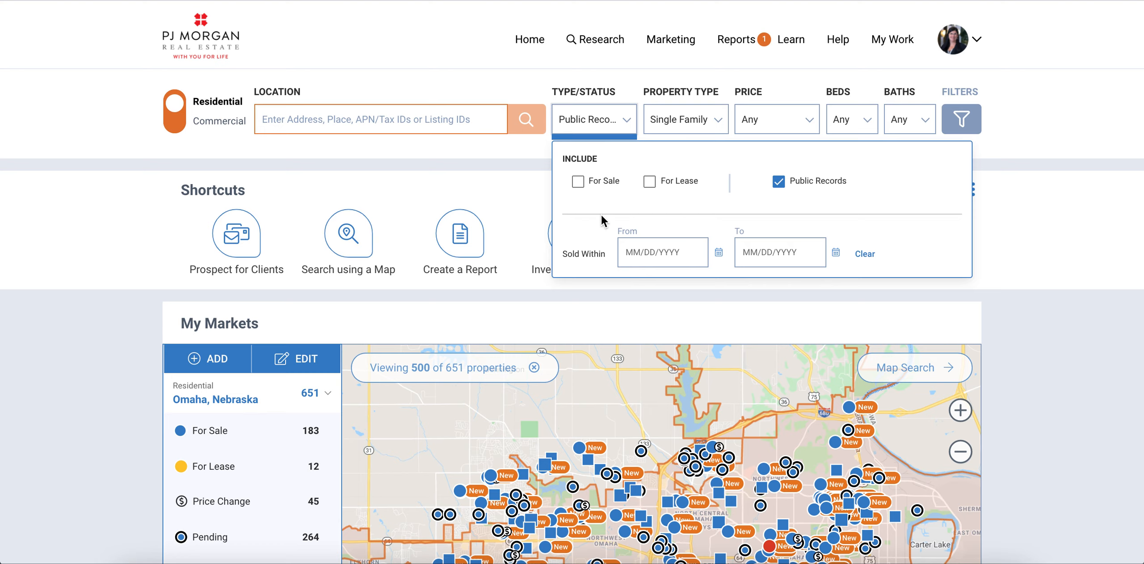
left_click(626, 128)
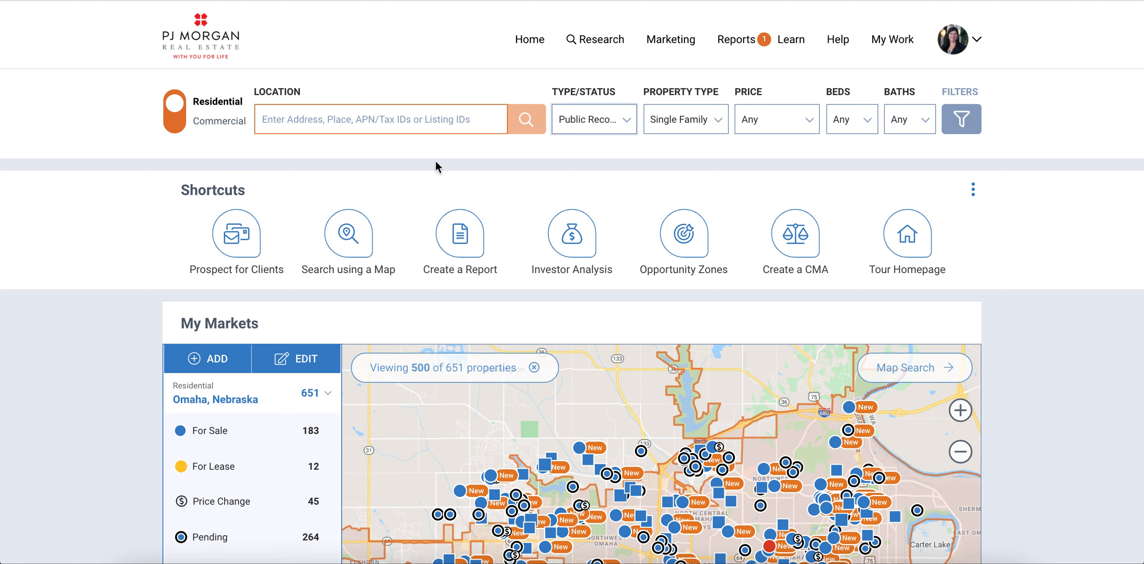
left_click(393, 120)
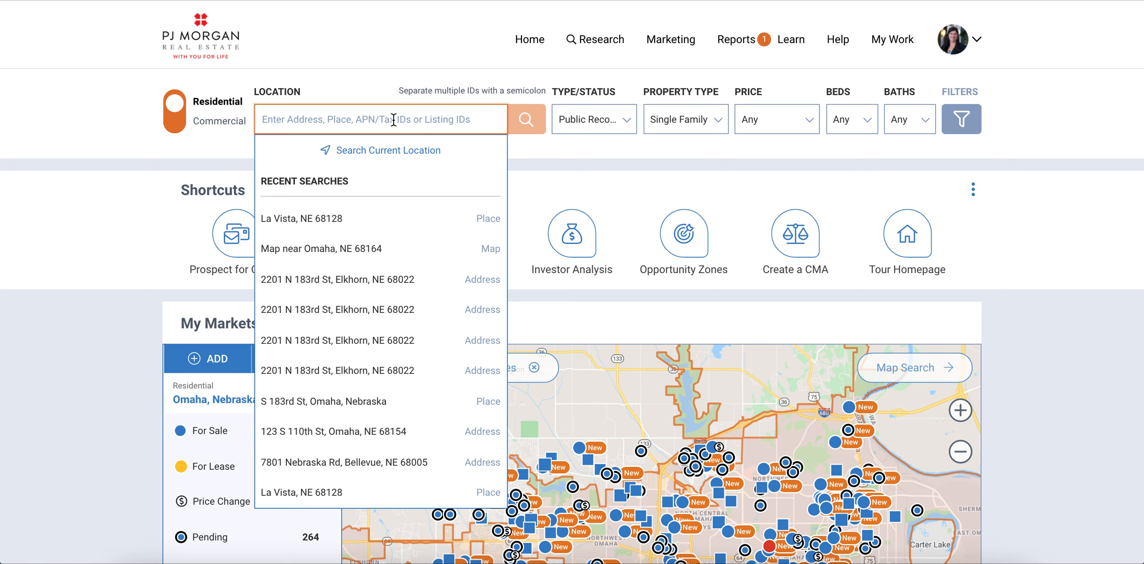
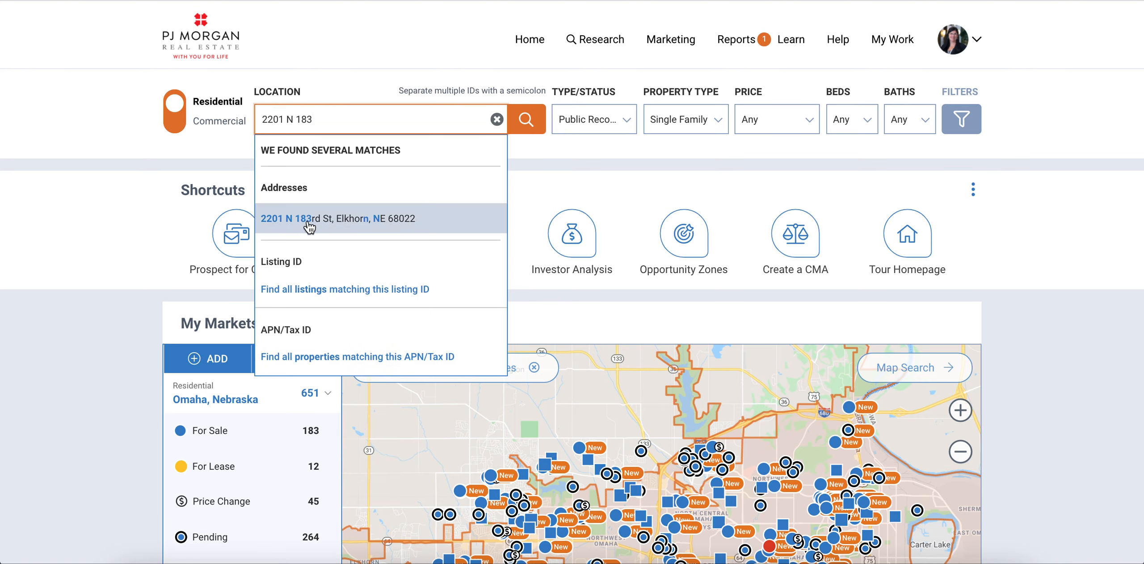
left_click(329, 226)
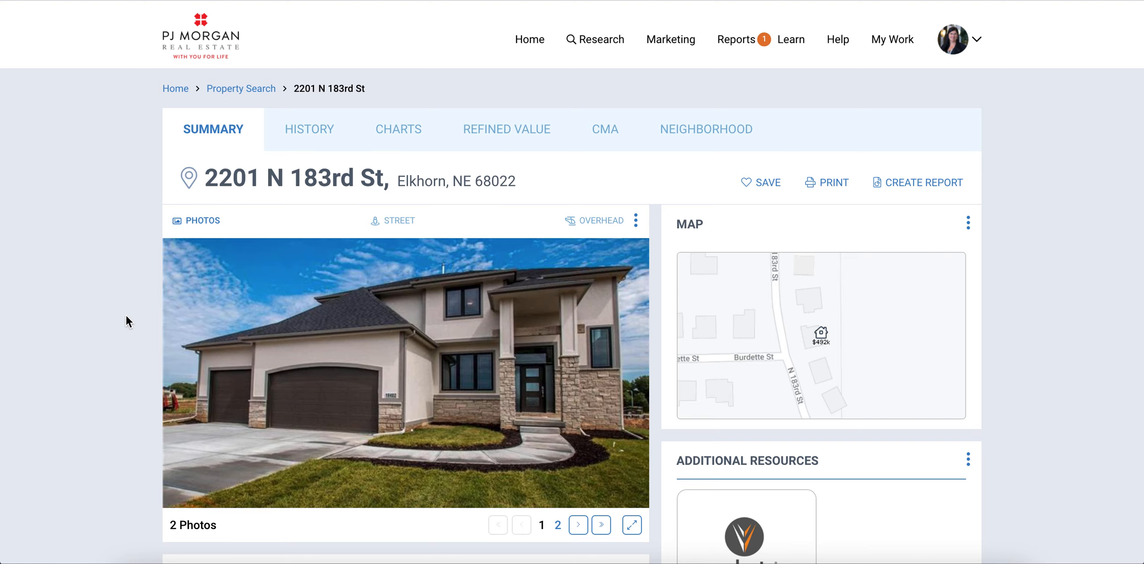
scroll(125, 314, "down", 1)
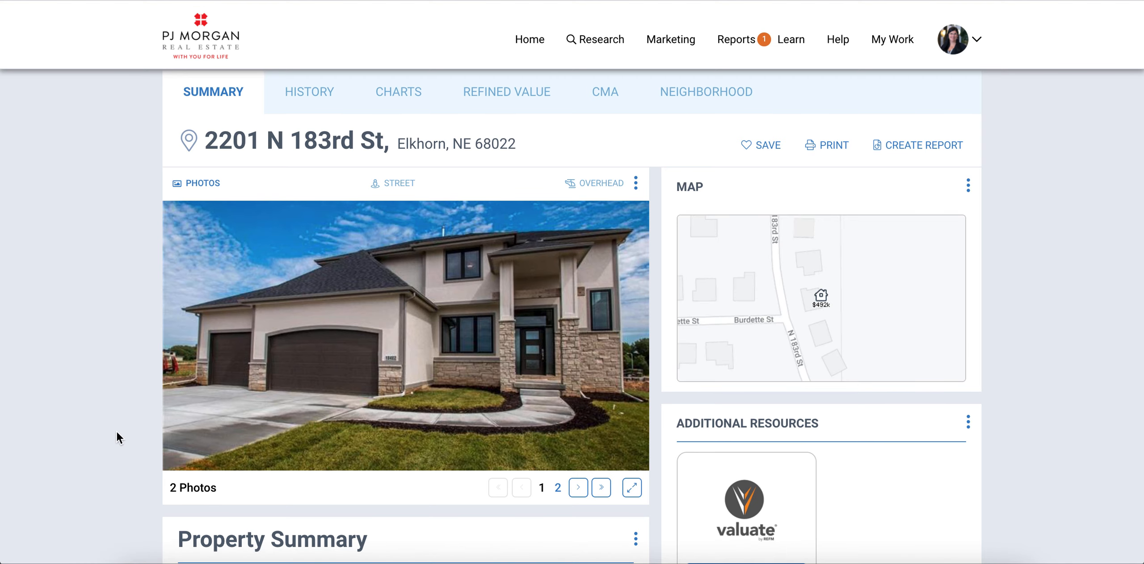
scroll(116, 431, "down", 4)
scroll(116, 431, "down", 5)
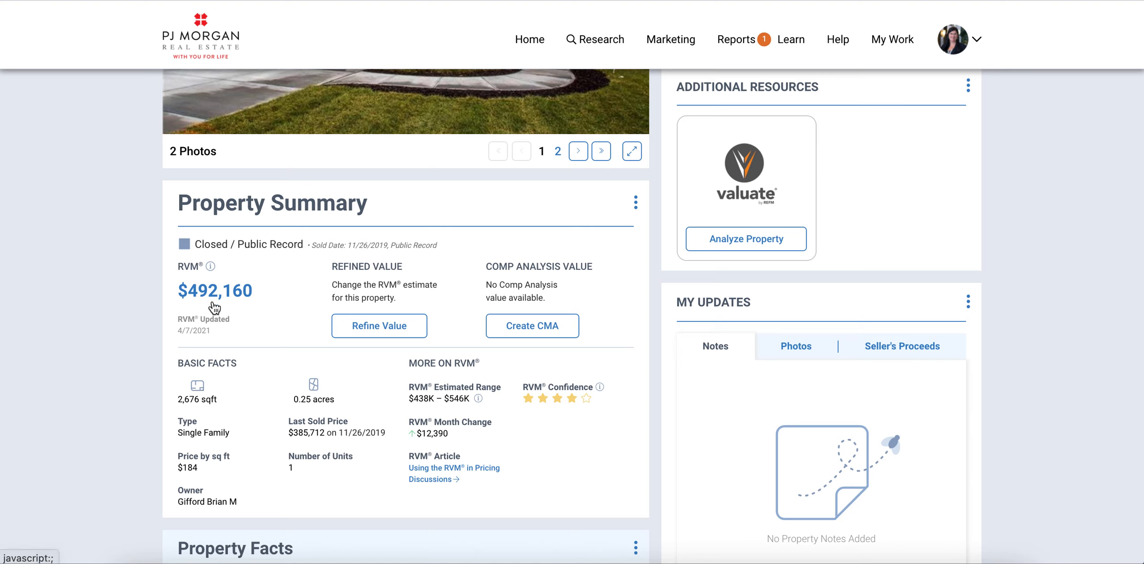
mouse_move(209, 265)
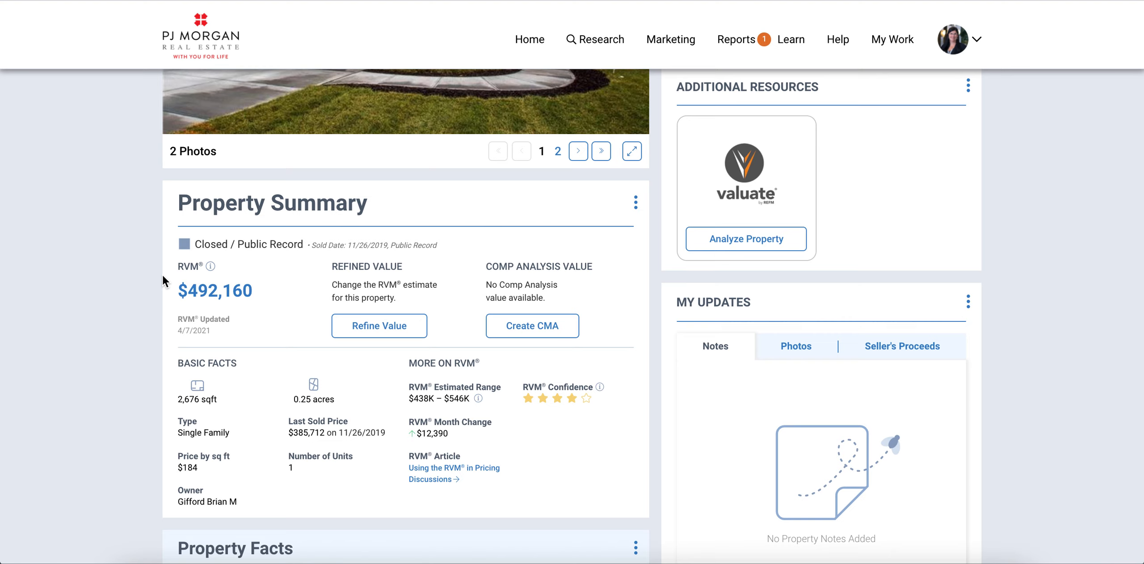
scroll(163, 280, "down", 2)
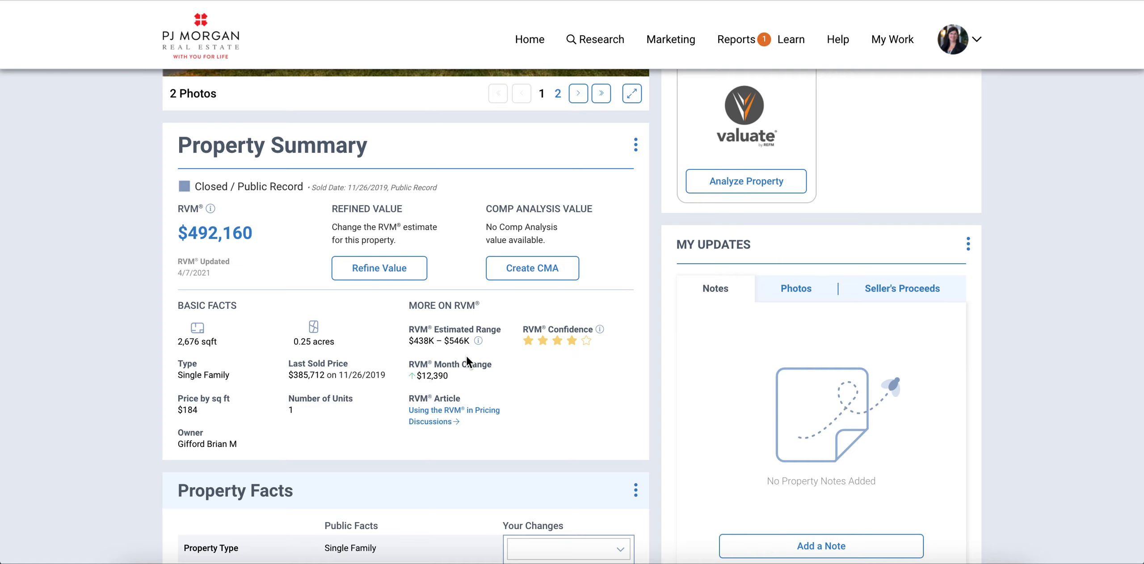
scroll(95, 378, "down", 6)
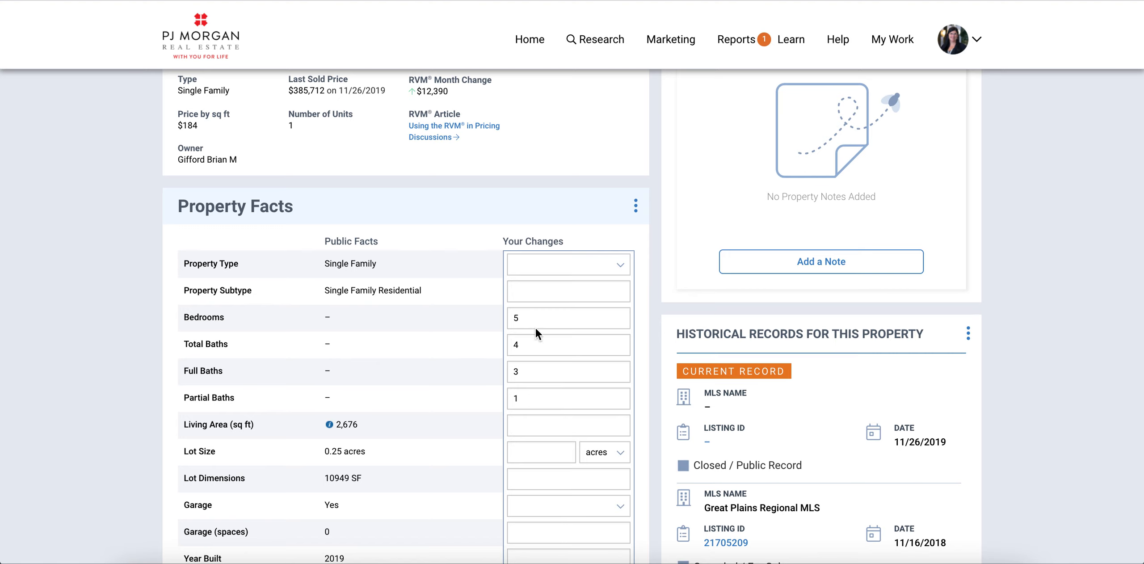
Step: Scroll down through the property's summary details and facts
scroll(363, 383, "down", 3)
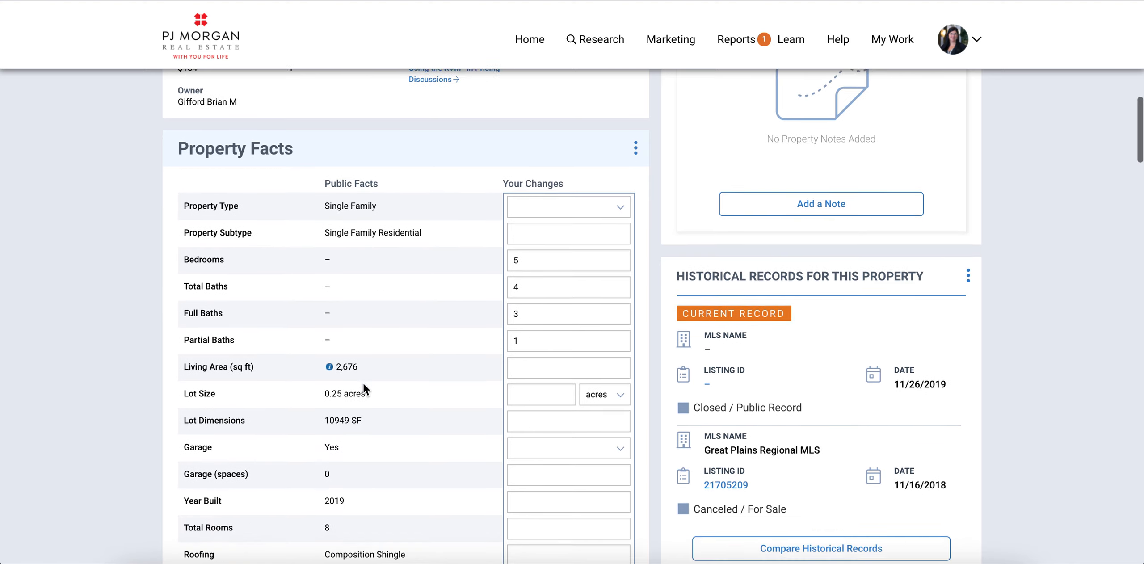
scroll(363, 384, "down", 2)
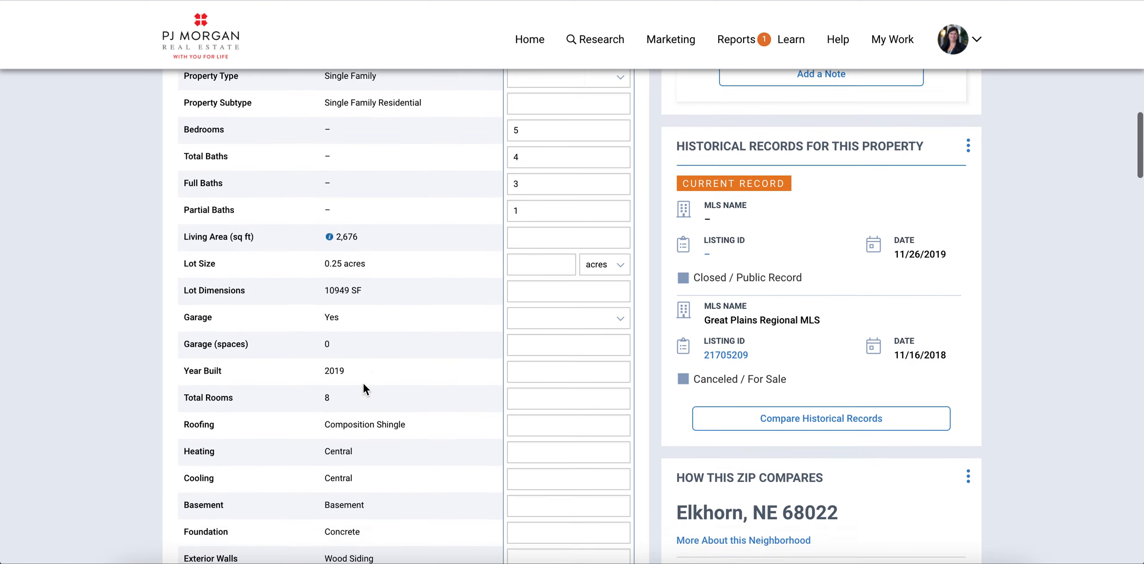
scroll(363, 384, "down", 1)
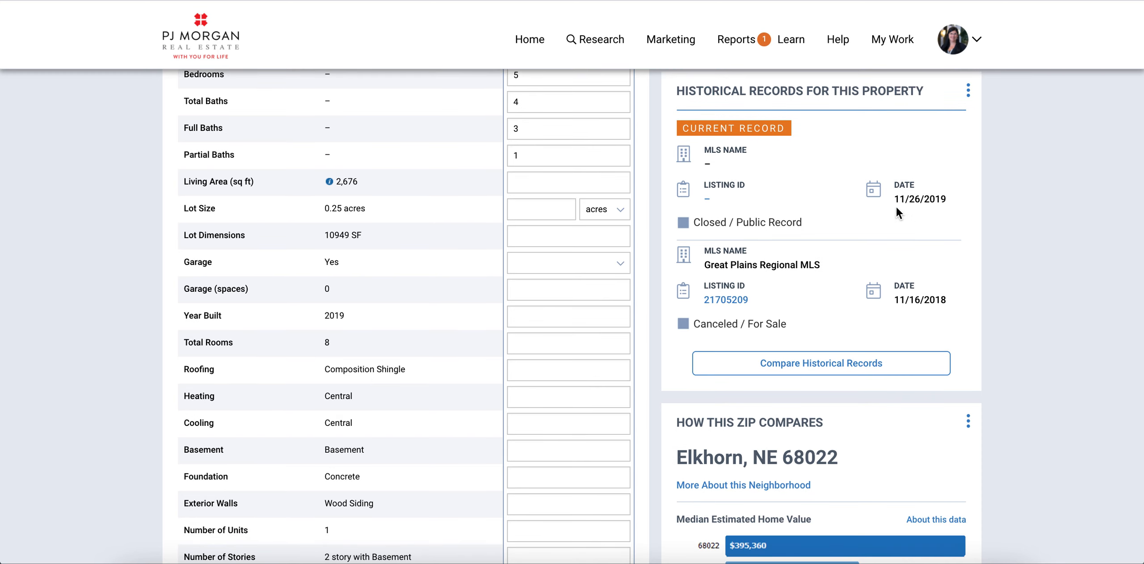
scroll(829, 324, "down", 5)
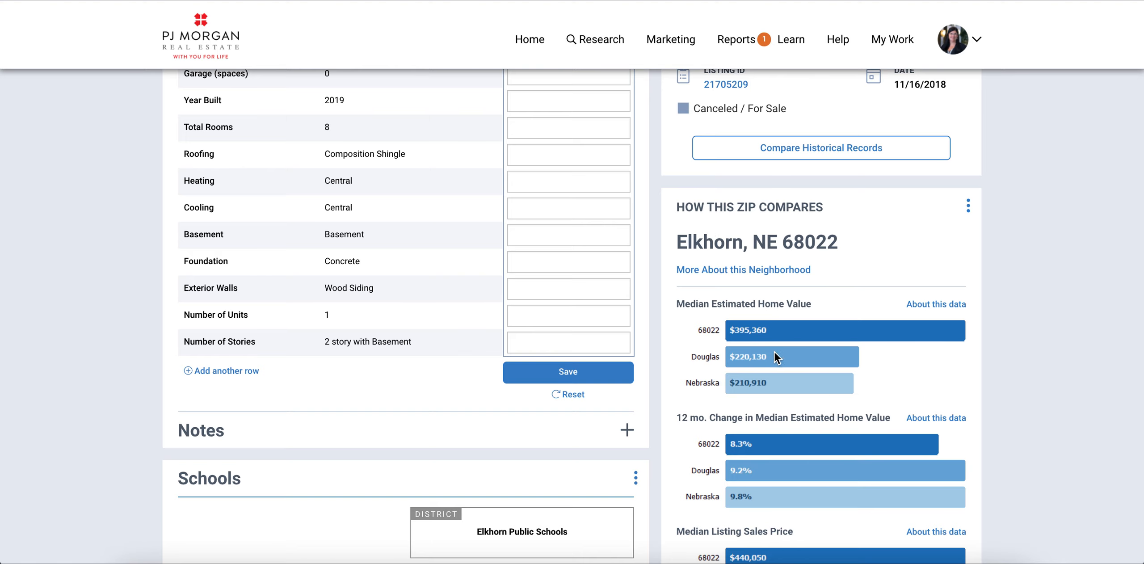
scroll(794, 345, "down", 3)
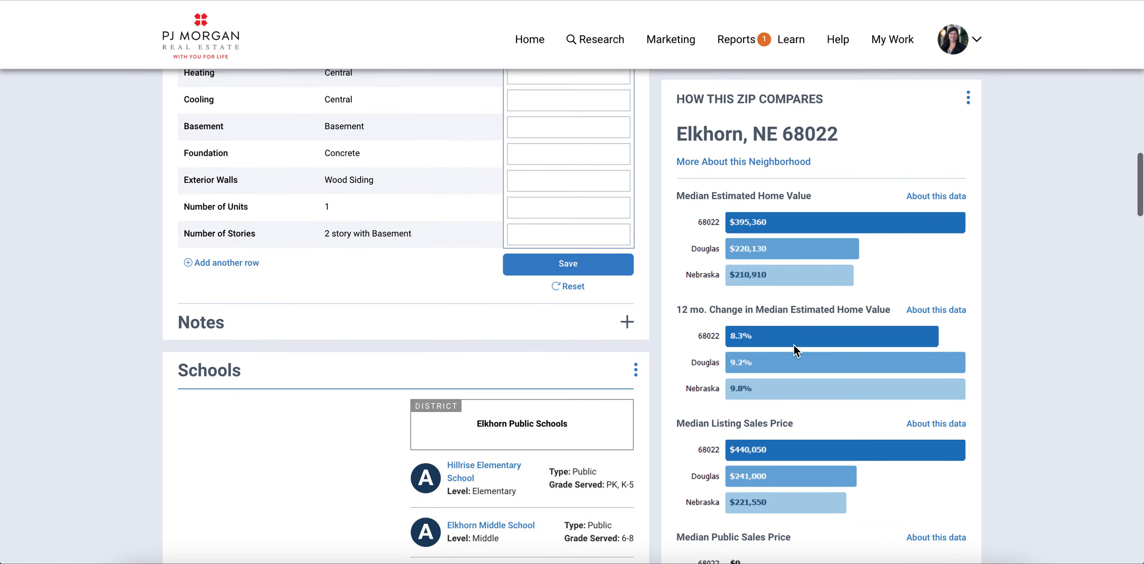
scroll(794, 346, "down", 2)
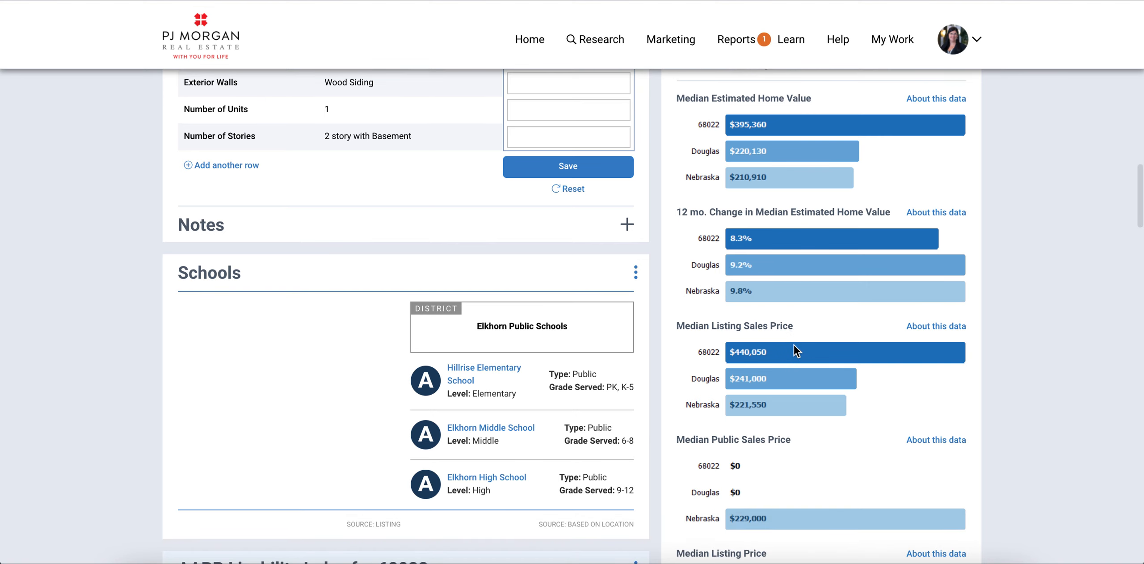
scroll(794, 345, "down", 2)
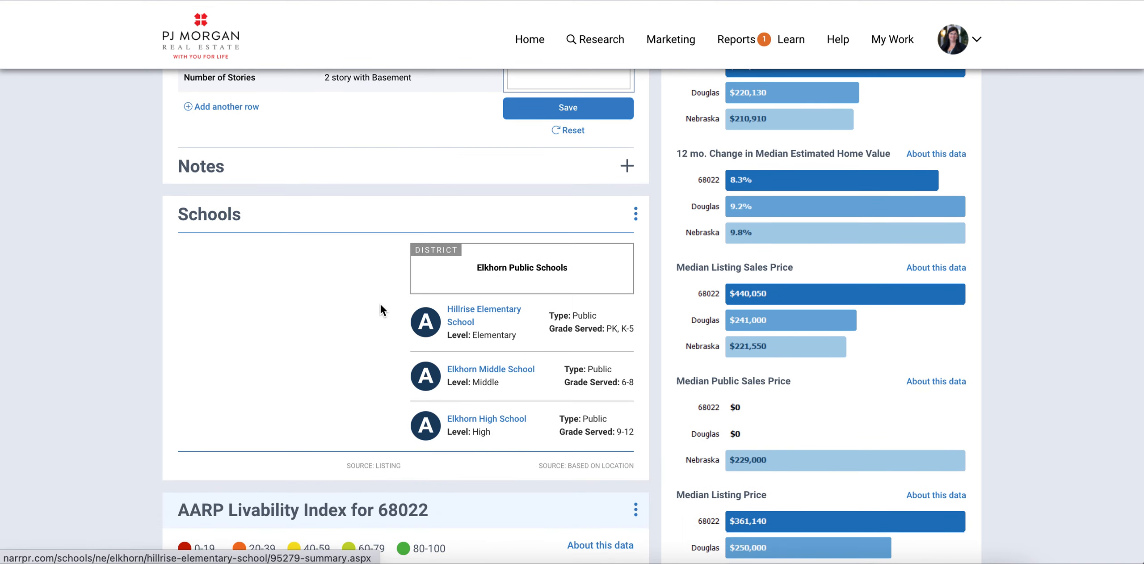
scroll(404, 394, "down", 5)
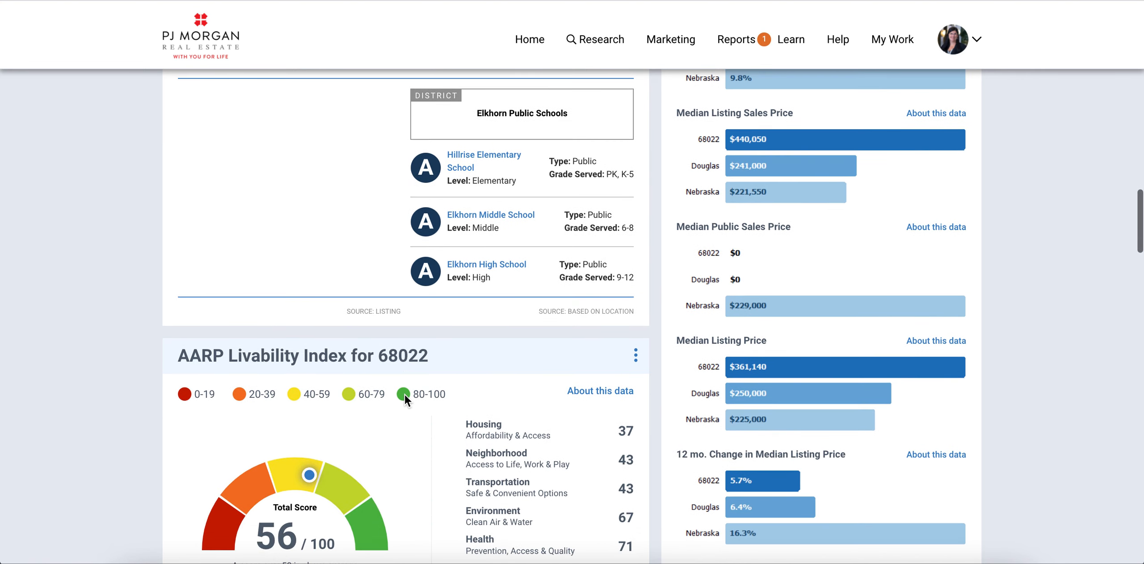
scroll(405, 396, "down", 1)
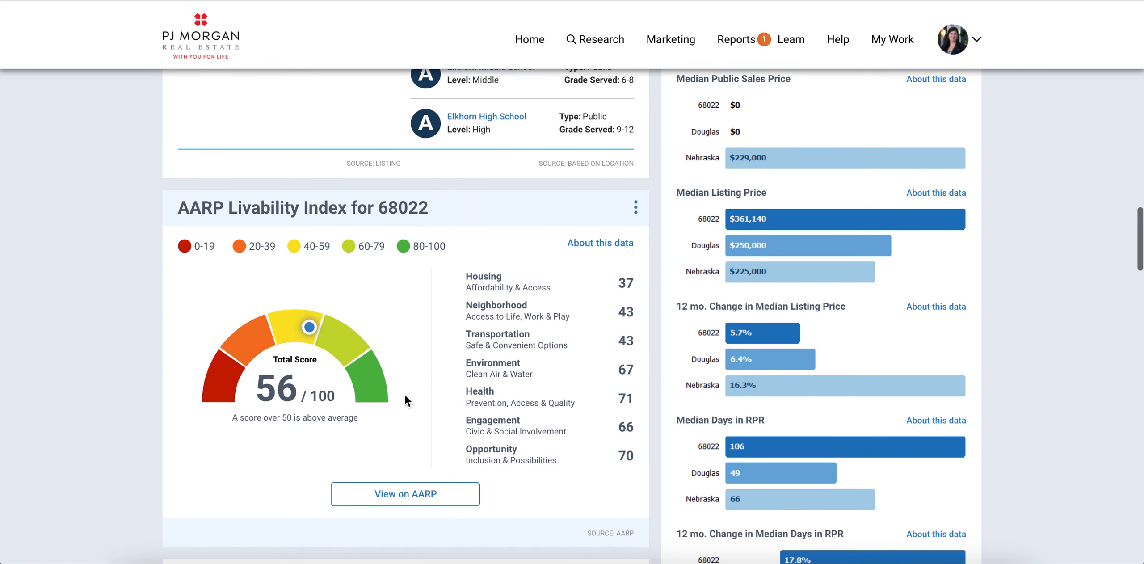
scroll(514, 413, "down", 4)
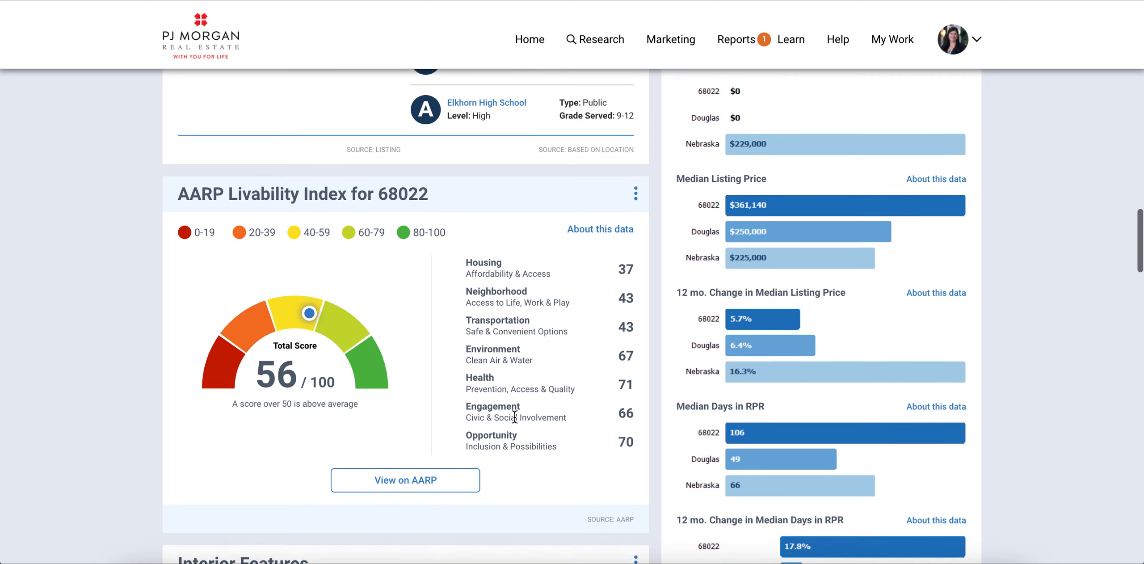
scroll(515, 418, "down", 7)
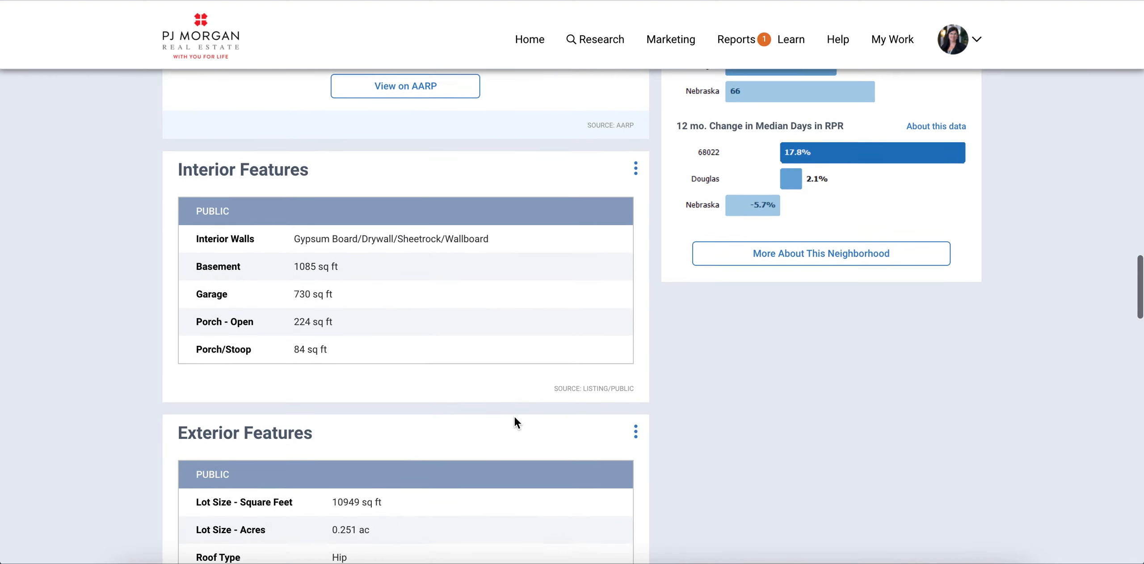
scroll(514, 417, "down", 8)
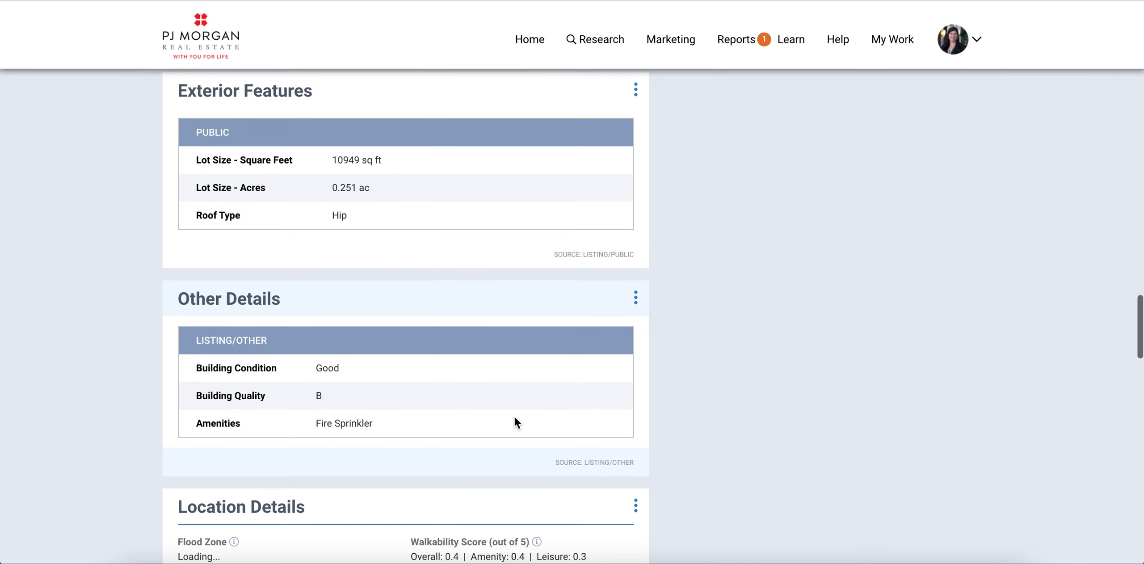
scroll(515, 416, "down", 5)
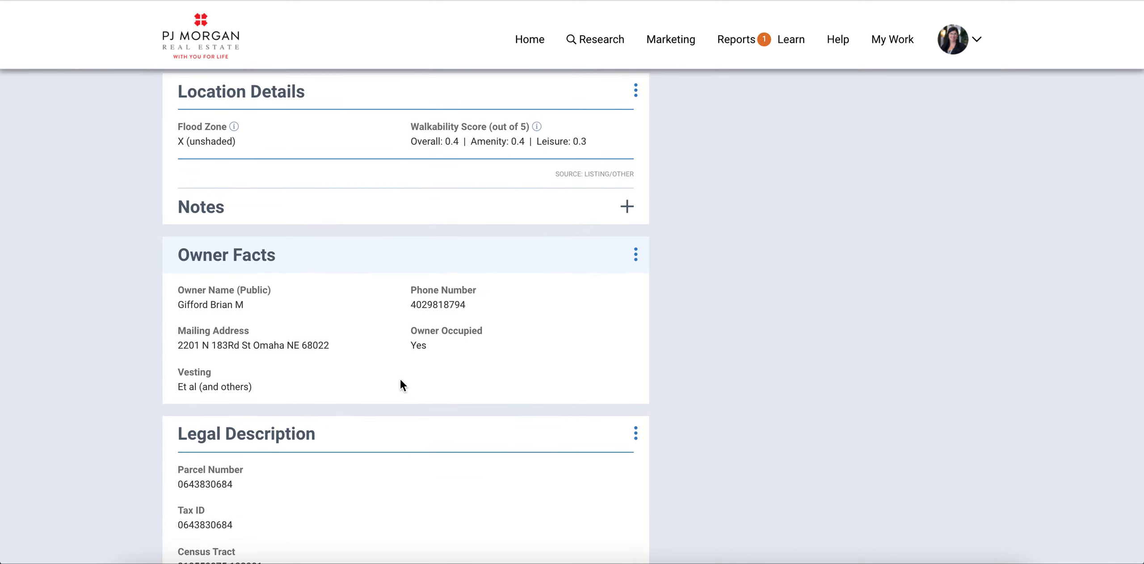
scroll(399, 377, "down", 12)
scroll(401, 381, "down", 3)
scroll(400, 381, "down", 7)
scroll(400, 381, "down", 5)
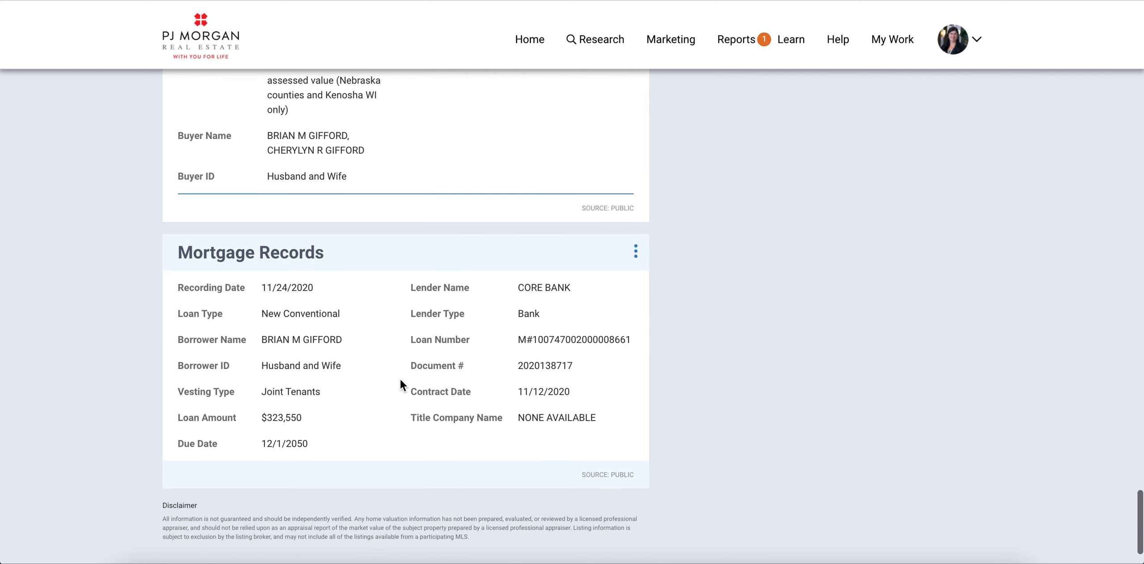
scroll(400, 380, "down", 1)
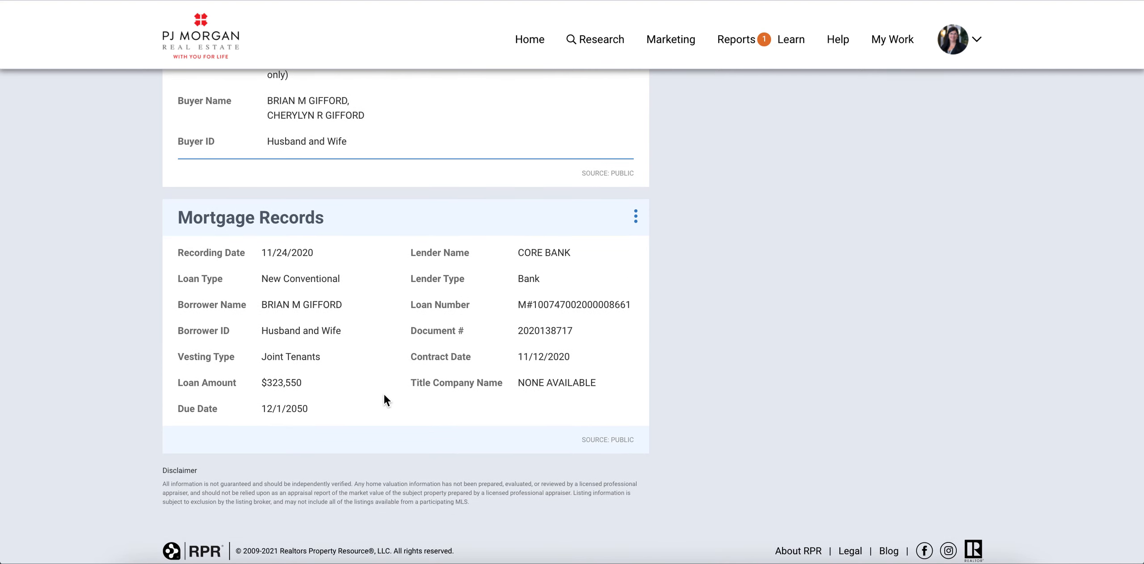
Step: Return to the top of the summary and open the Refined Value tab
scroll(385, 395, "up", 2)
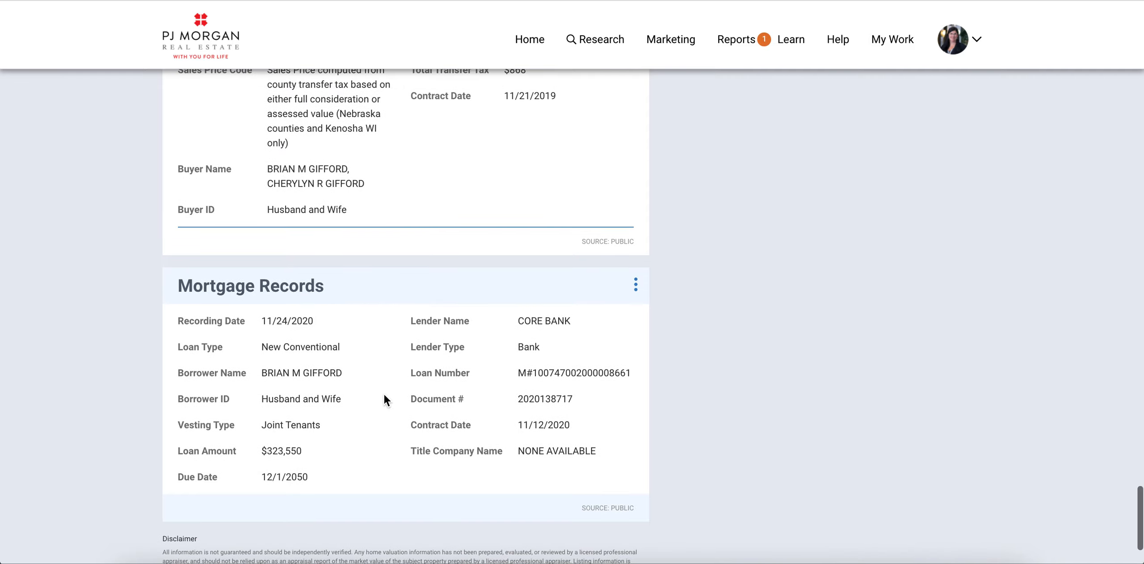
scroll(353, 433, "up", 20)
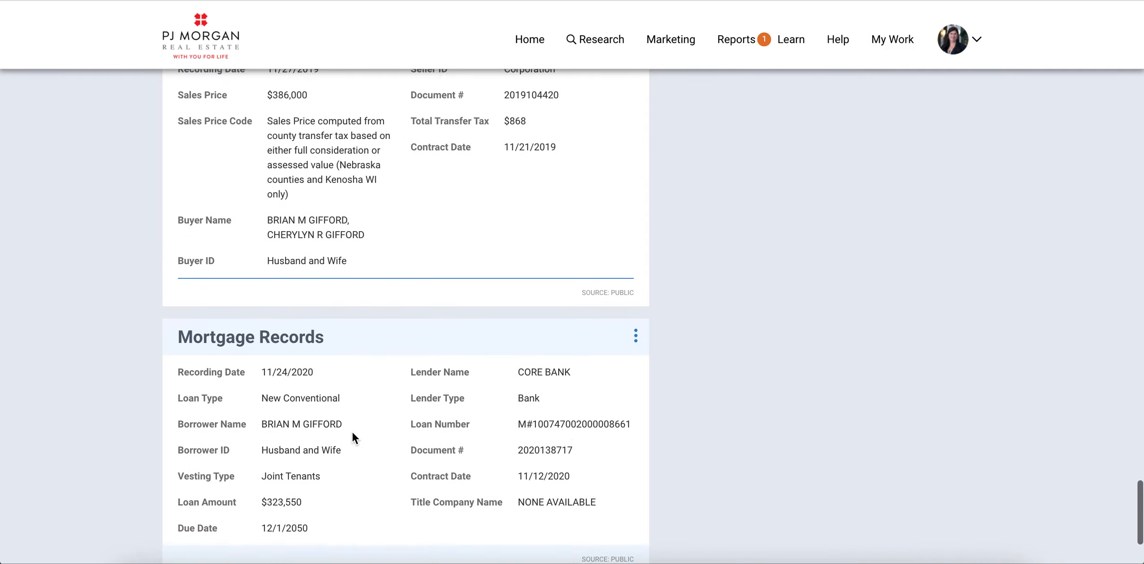
scroll(352, 432, "up", 20)
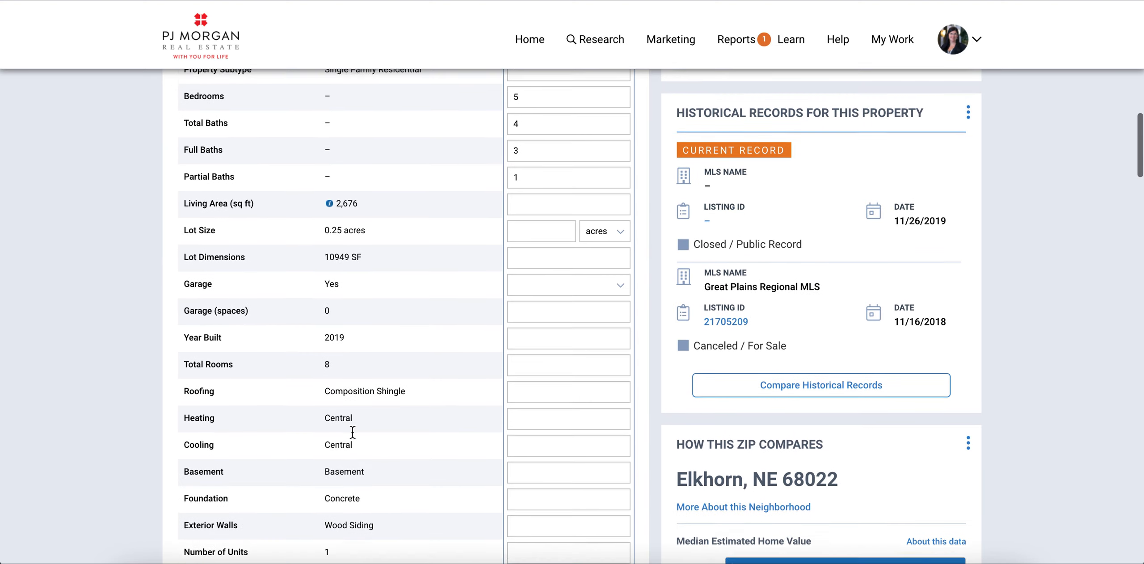
scroll(352, 432, "down", 3)
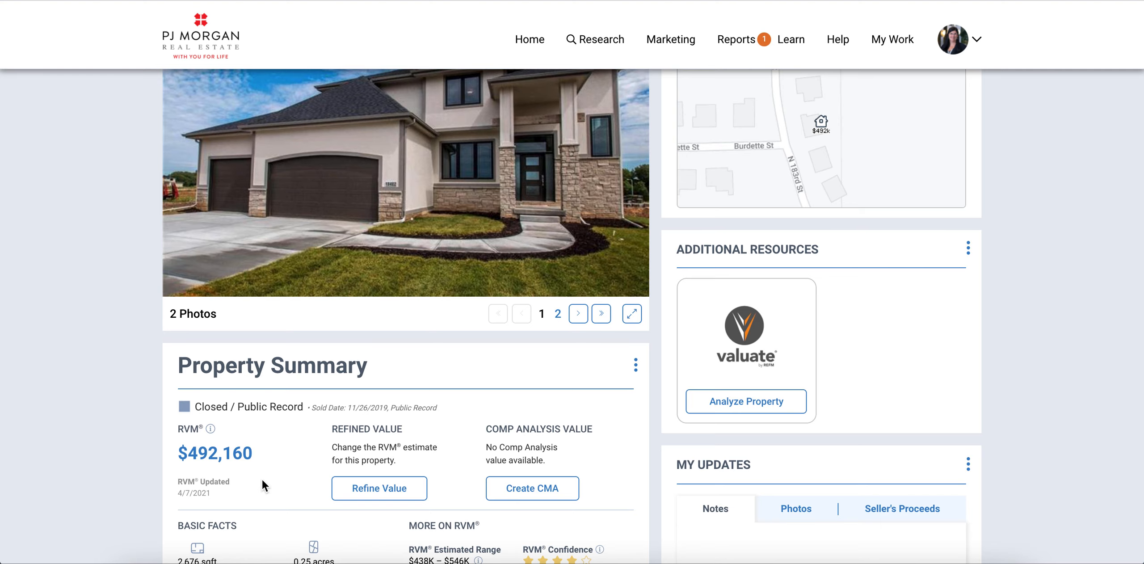
scroll(262, 479, "up", 5)
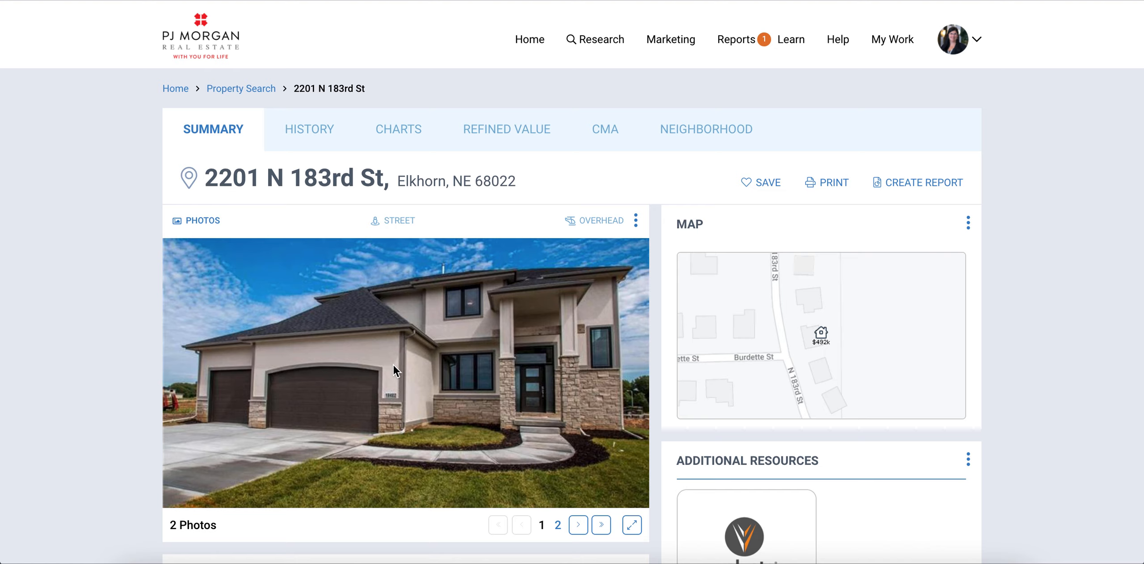
left_click(520, 132)
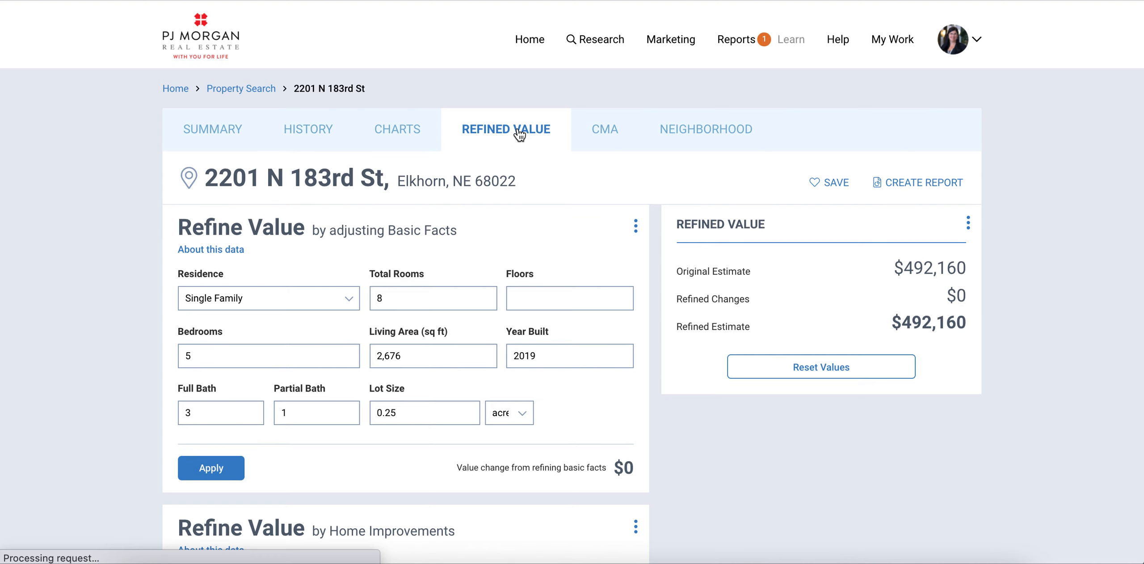
Step: Choose Major Kitchen Remodel (Midrange) as the home improvement
scroll(365, 262, "down", 1)
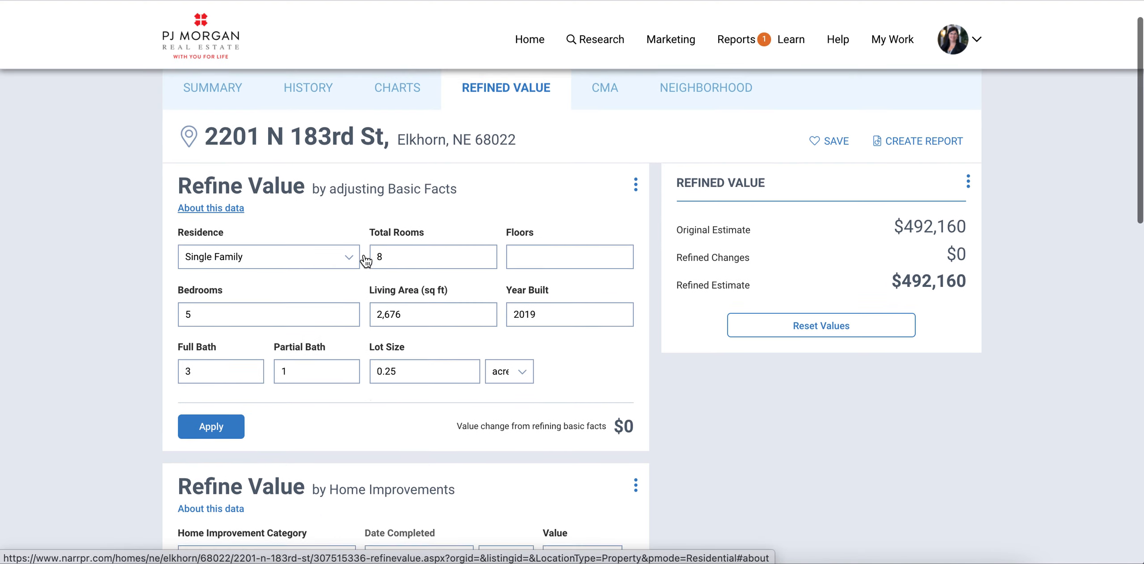
scroll(366, 261, "up", 1)
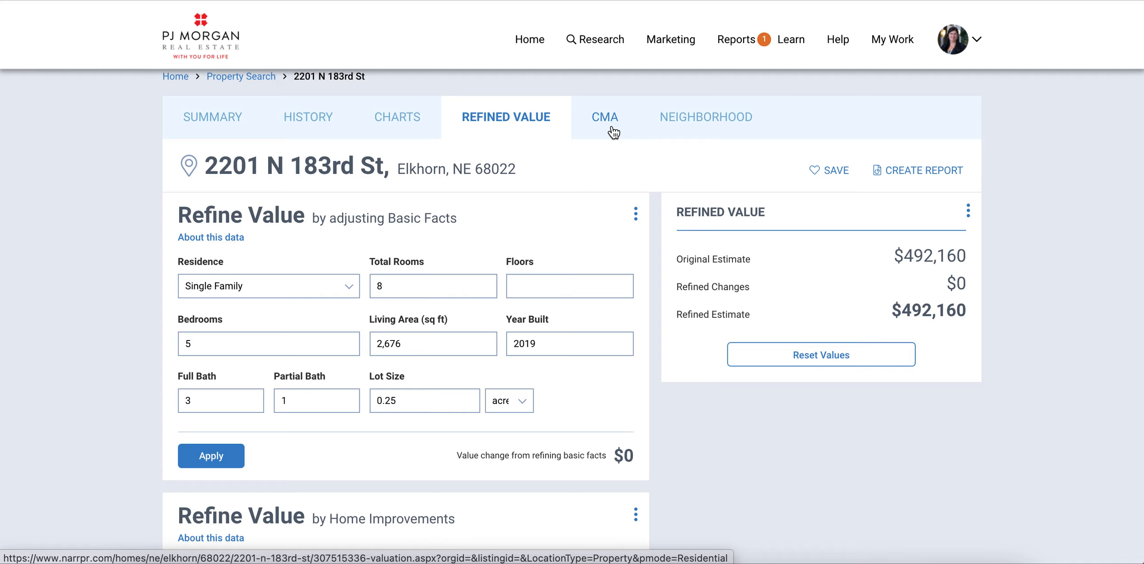
scroll(578, 427, "down", 2)
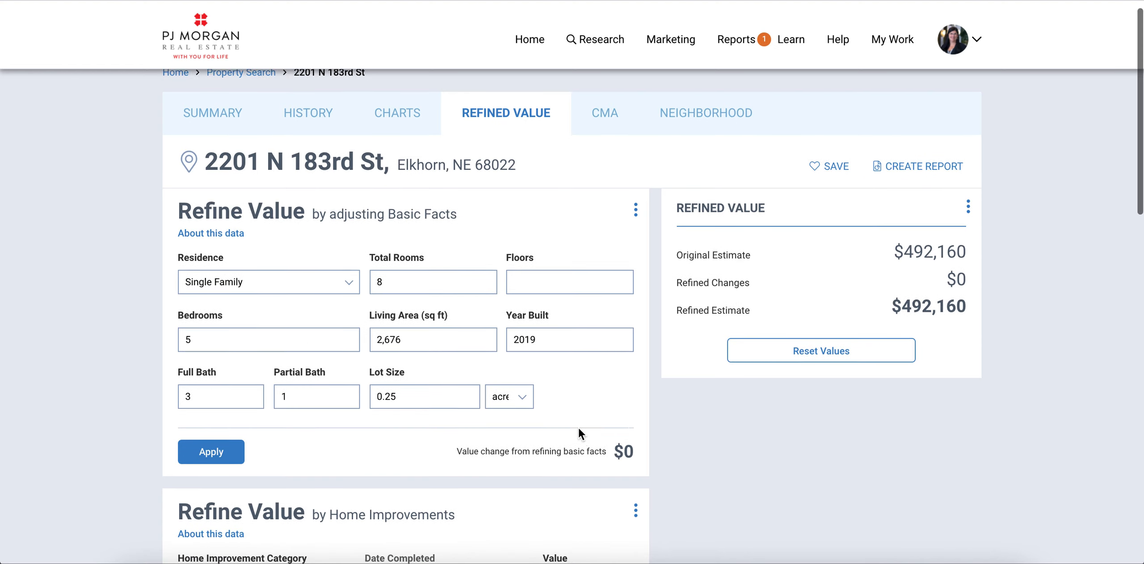
scroll(579, 433, "down", 4)
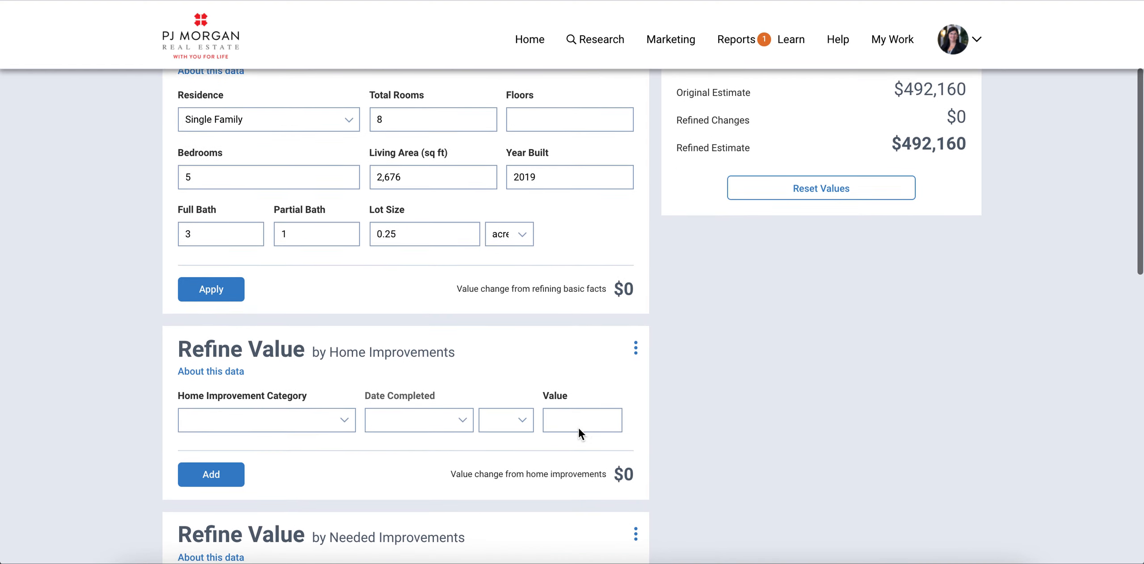
scroll(578, 428, "down", 1)
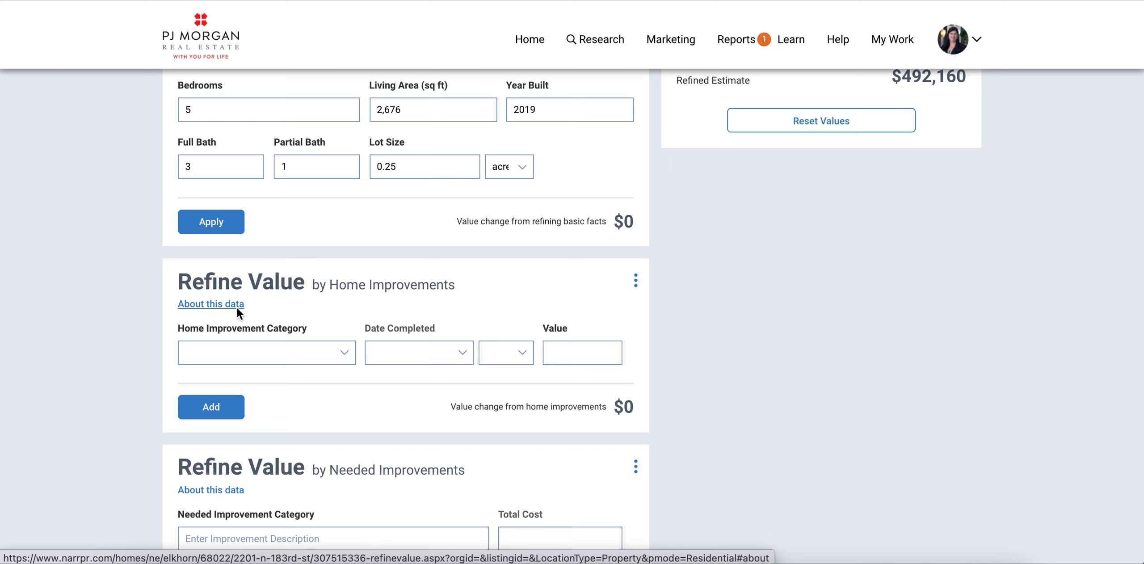
scroll(238, 308, "down", 3)
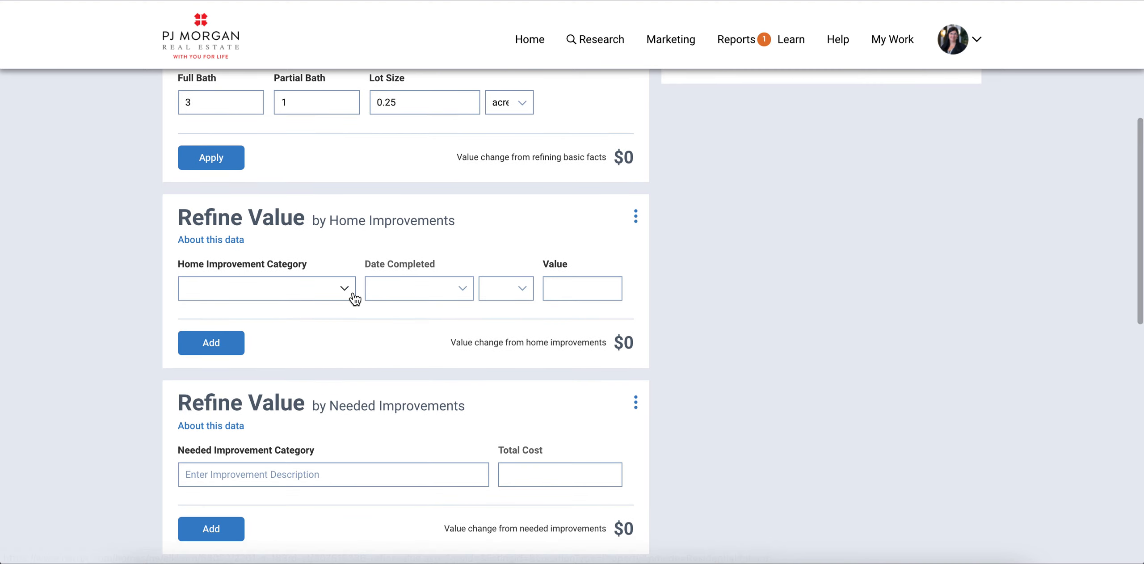
left_click(353, 296)
scroll(353, 296, "down", 3)
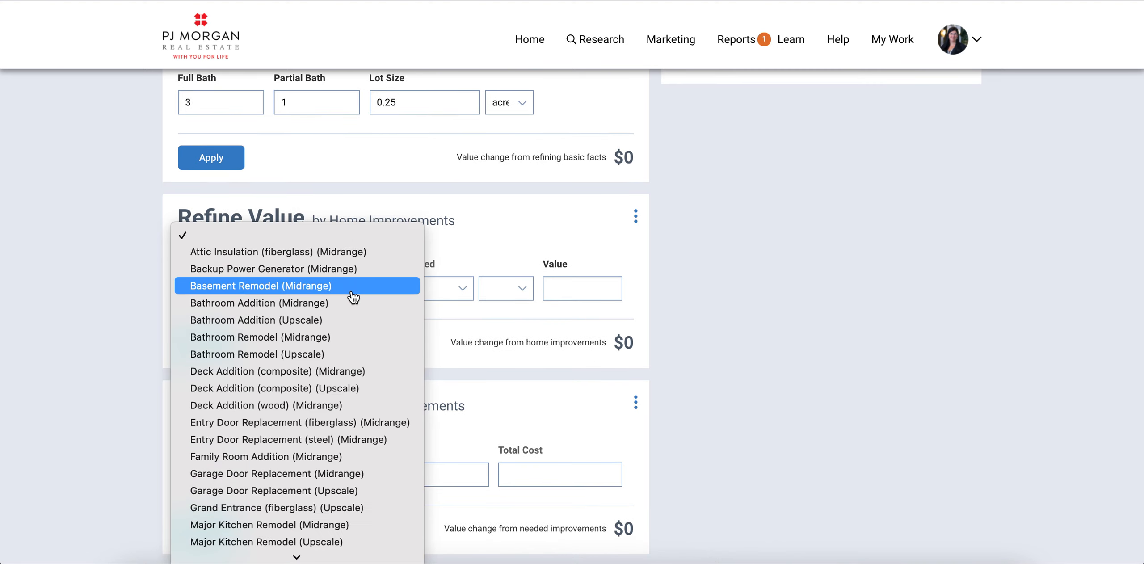
scroll(353, 297, "down", 3)
scroll(353, 296, "down", 3)
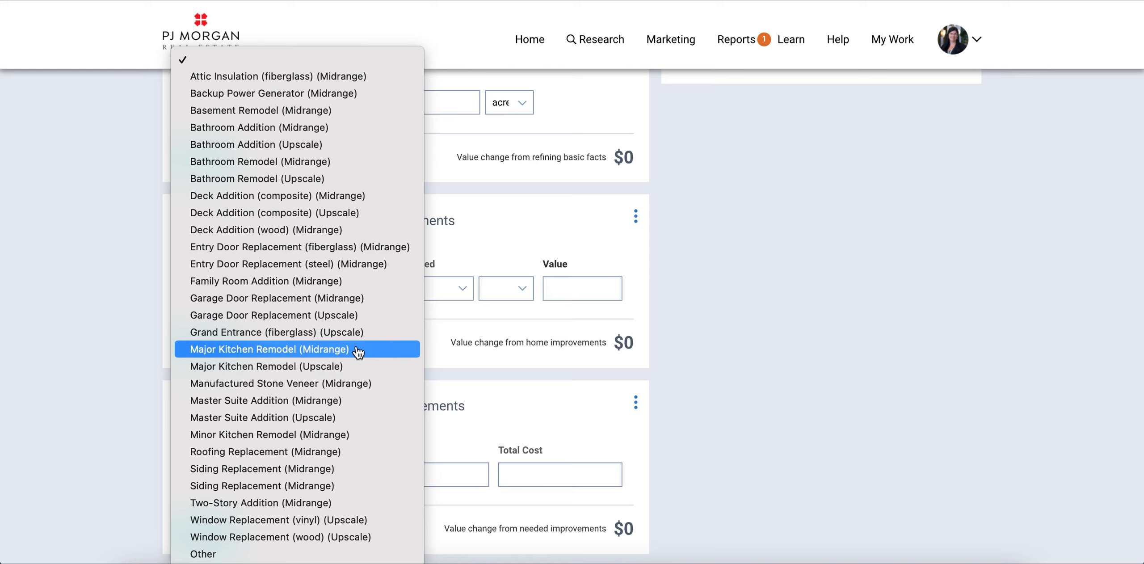
left_click(358, 353)
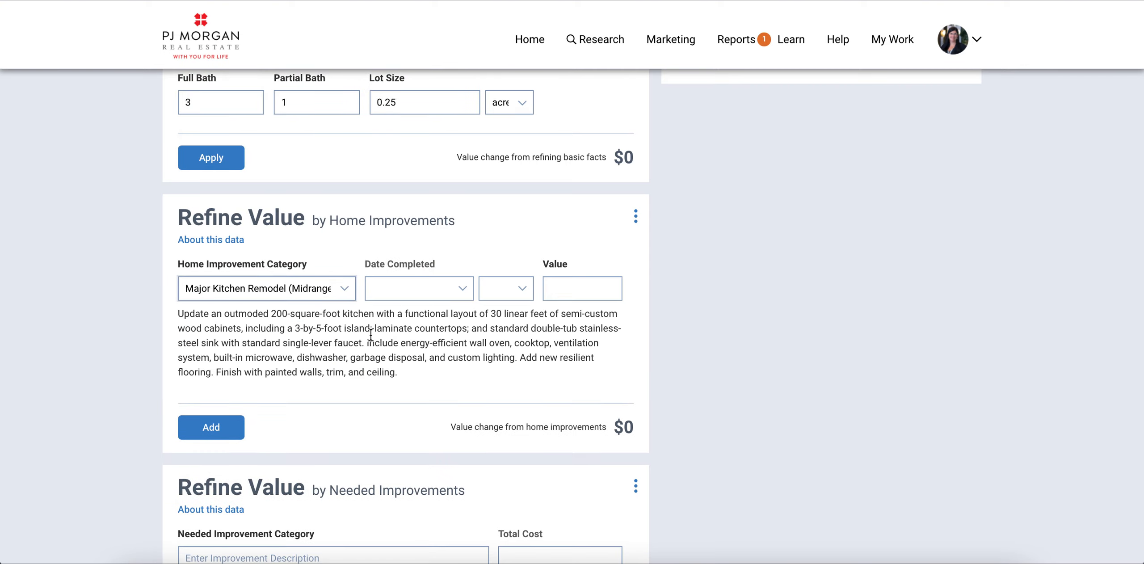
Step: Date the remodel February 2020, value it at 20,000, and add it
left_click(462, 291)
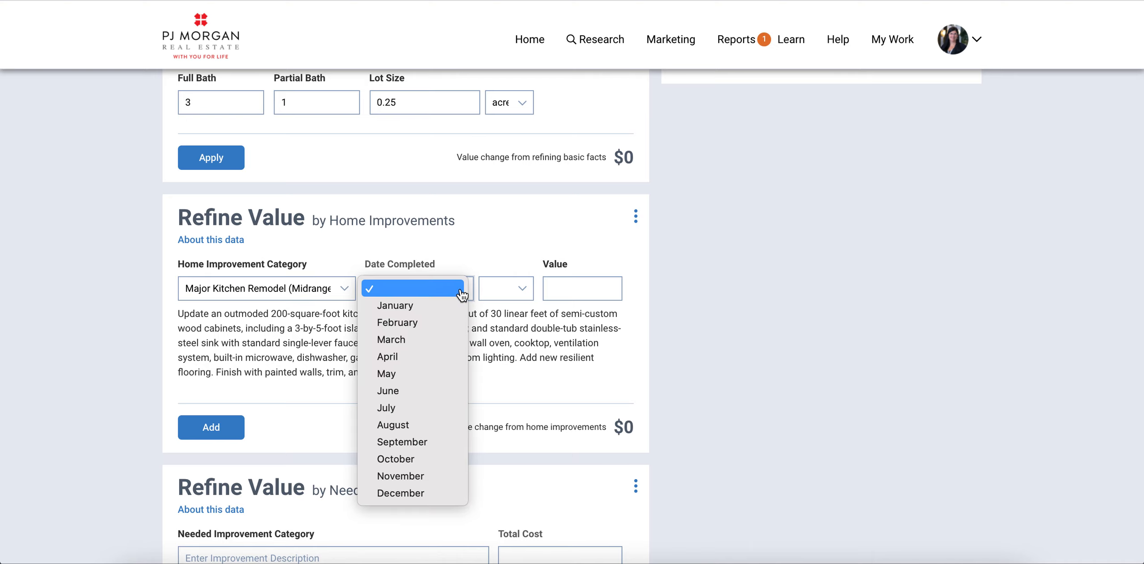
left_click(453, 329)
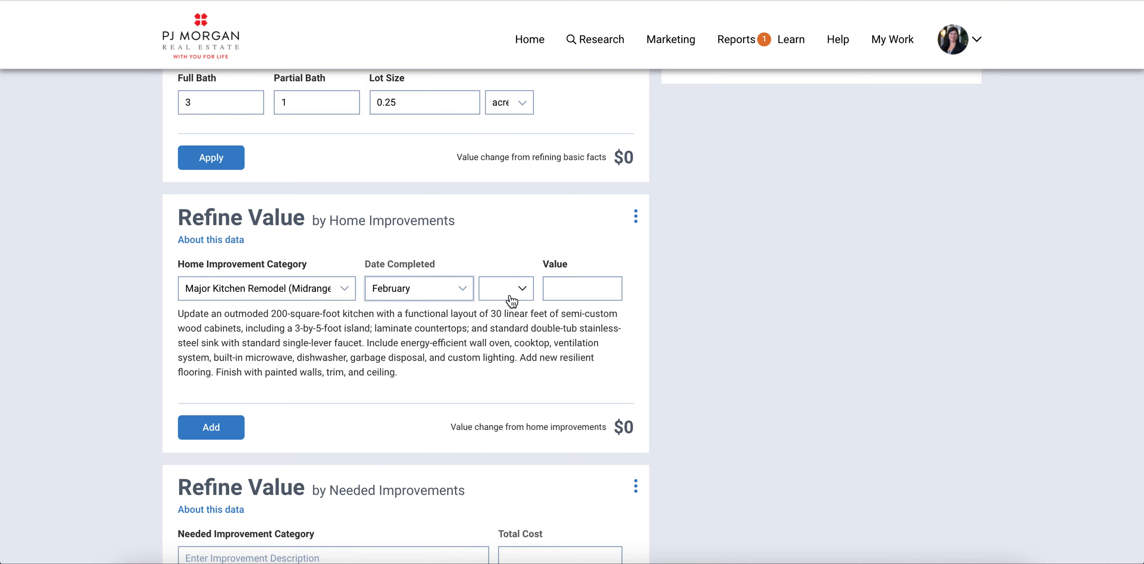
left_click(519, 293)
left_click(517, 322)
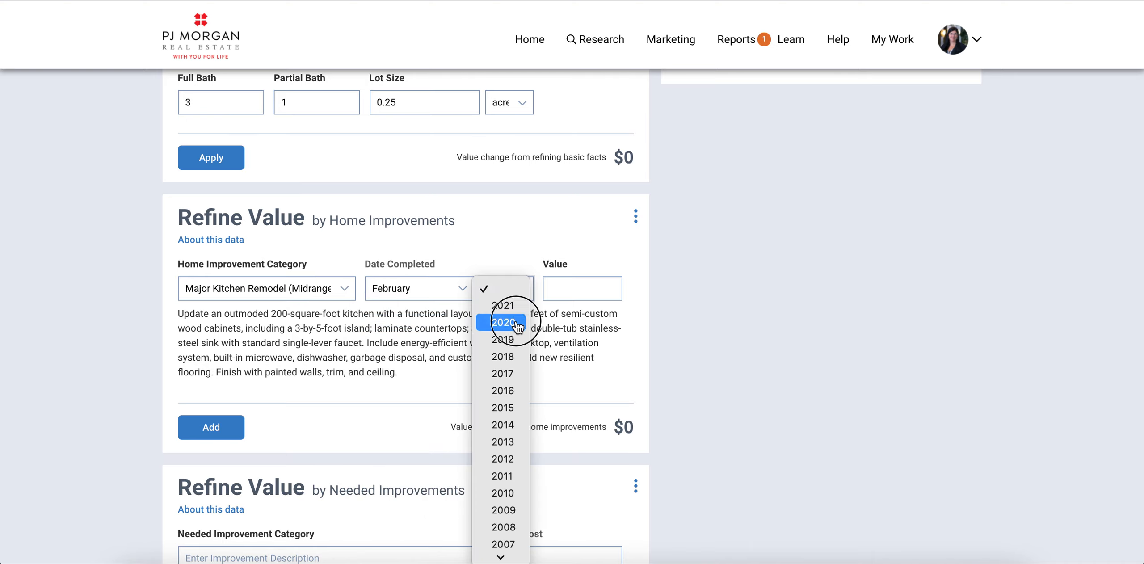
left_click(577, 292)
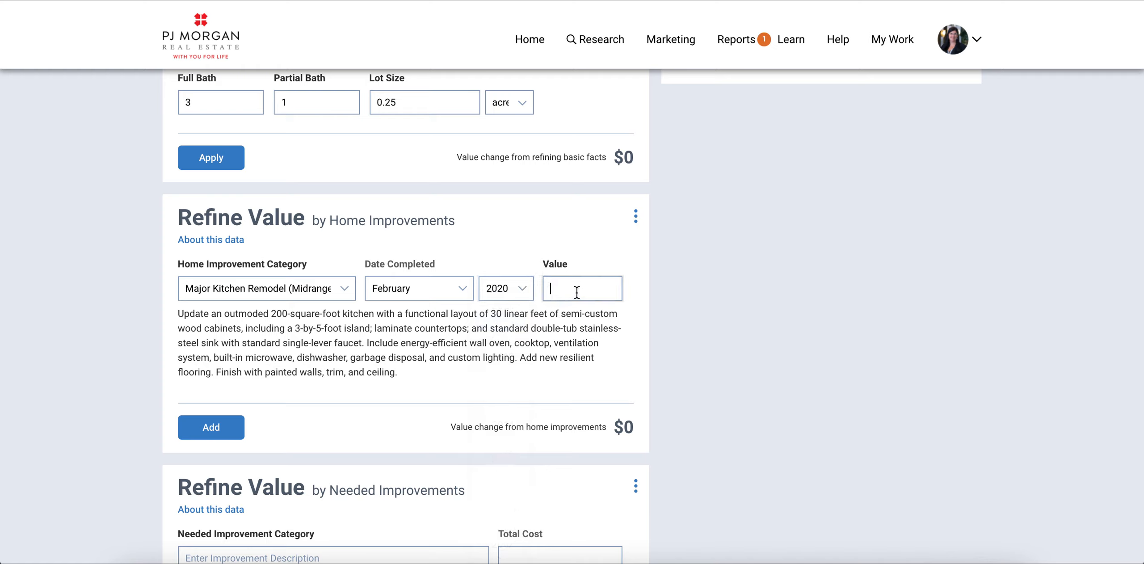
type("20,000")
left_click(216, 434)
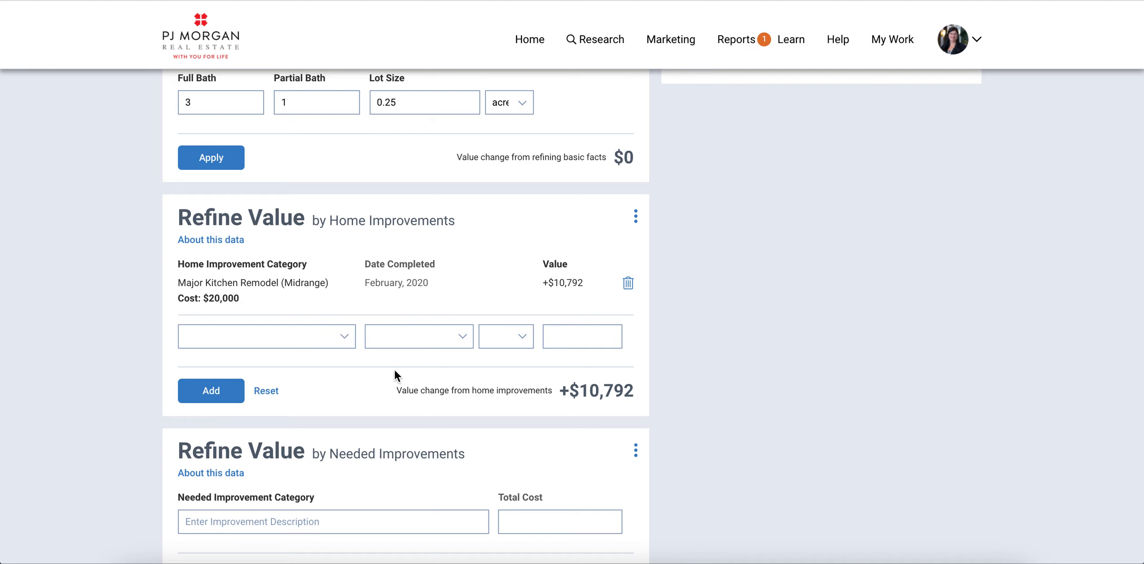
Step: Add 'Basement Finish' under needed improvements with a total cost of 10,000
scroll(778, 355, "down", 3)
scroll(778, 355, "down", 2)
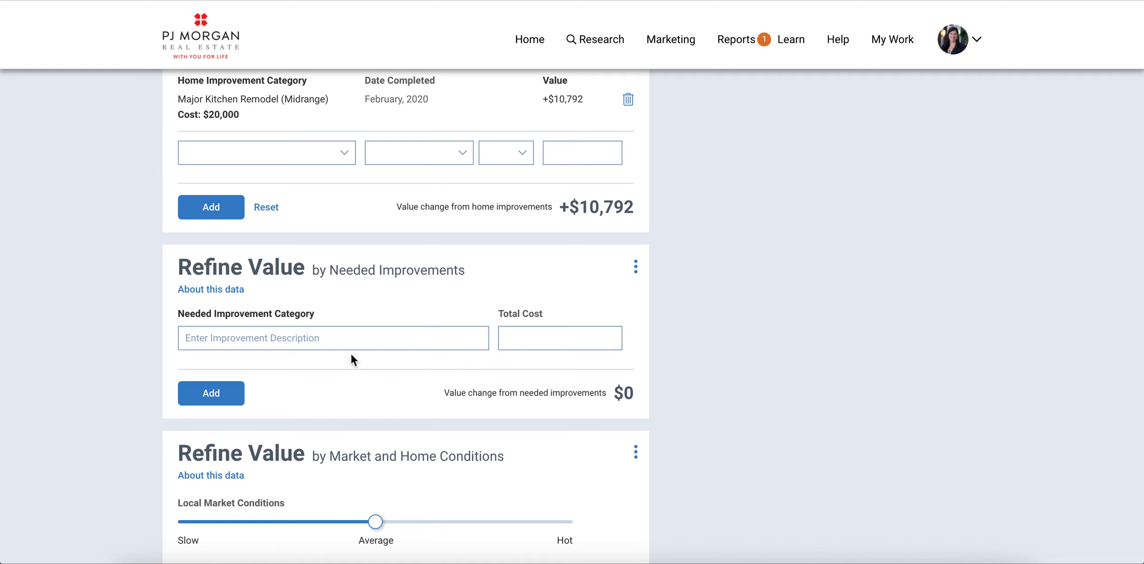
left_click(312, 342)
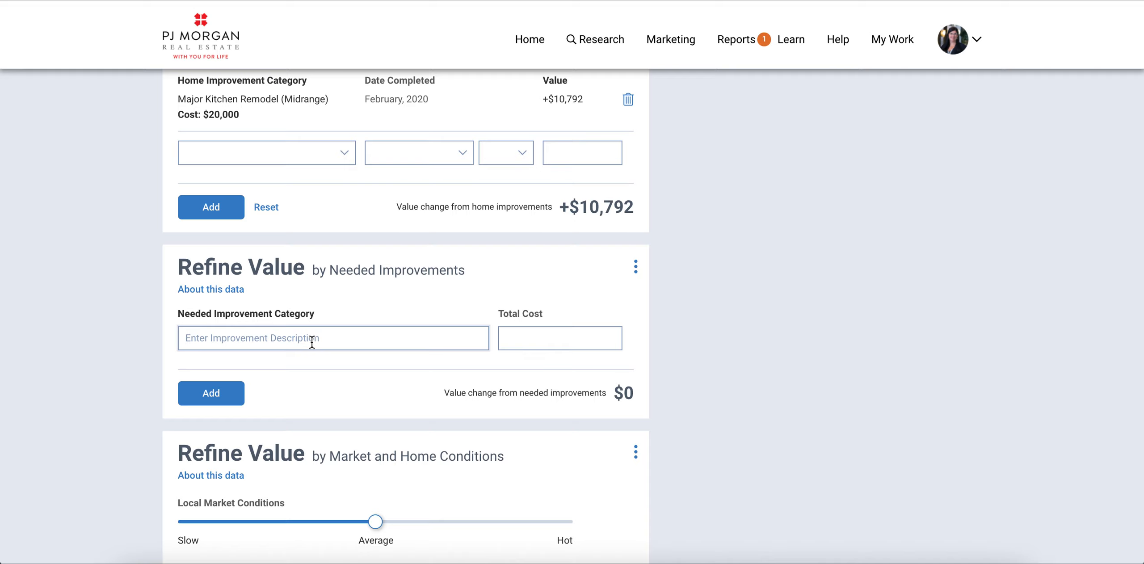
type("Base")
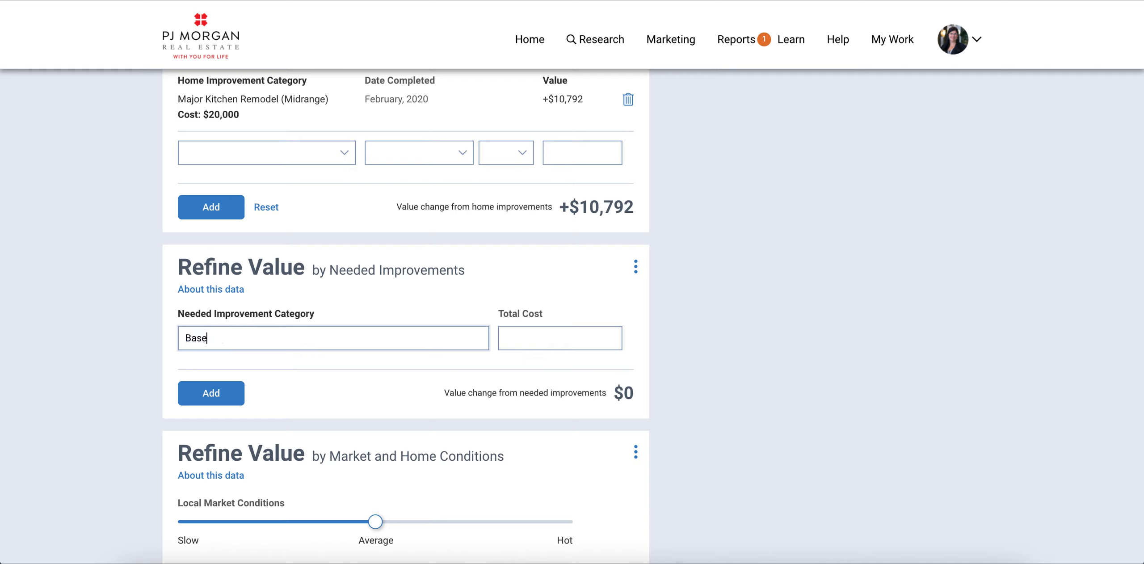
type("ment Finish")
left_click(524, 341)
type("10,000")
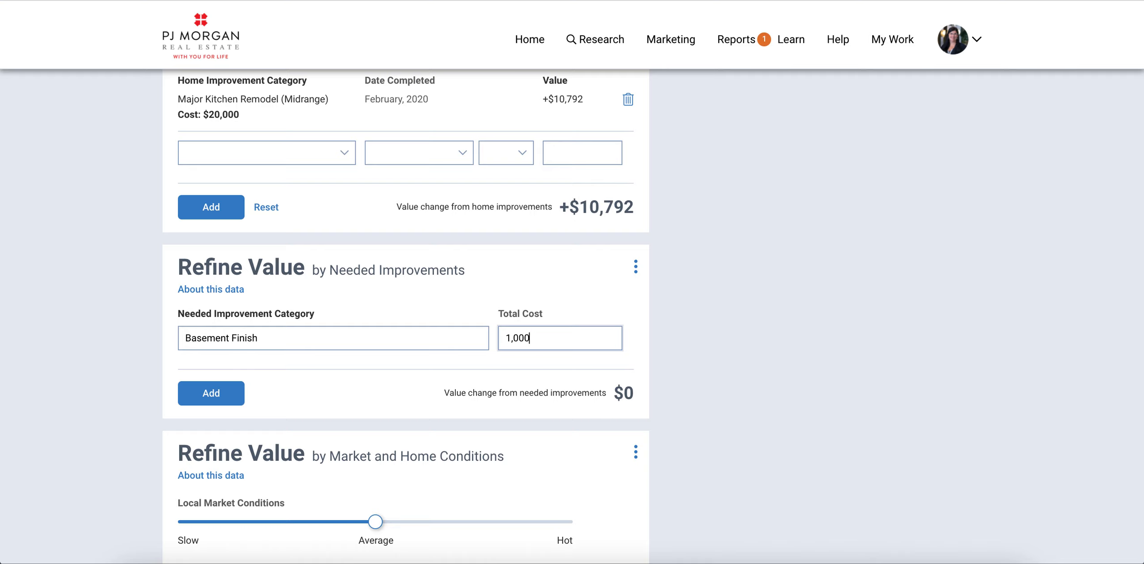
left_click(213, 393)
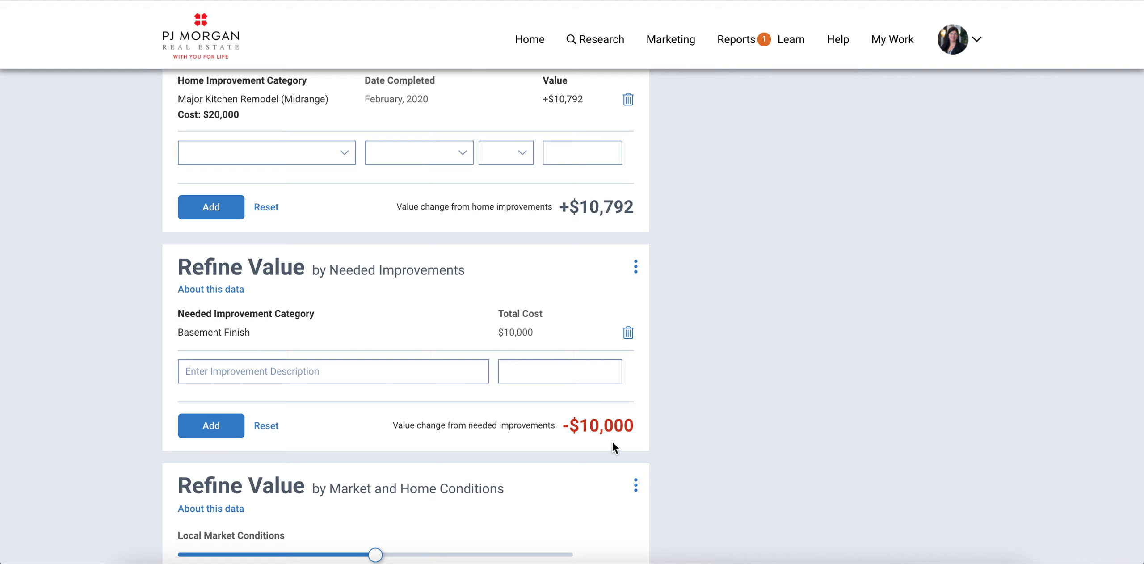
Step: Set the Local Market Conditions slider close to Hot
scroll(612, 447, "down", 5)
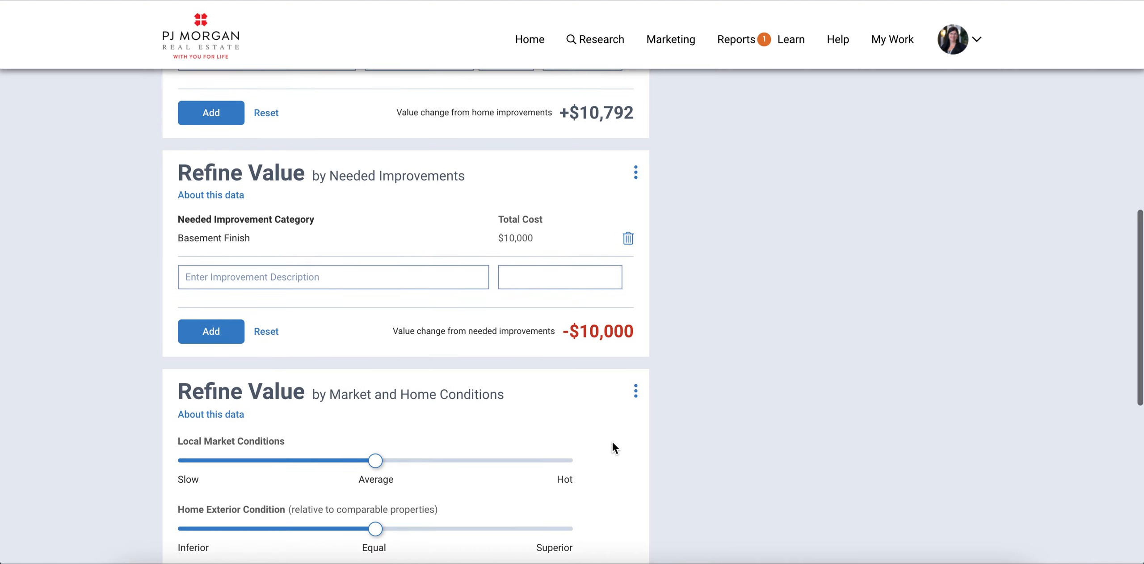
scroll(612, 447, "down", 2)
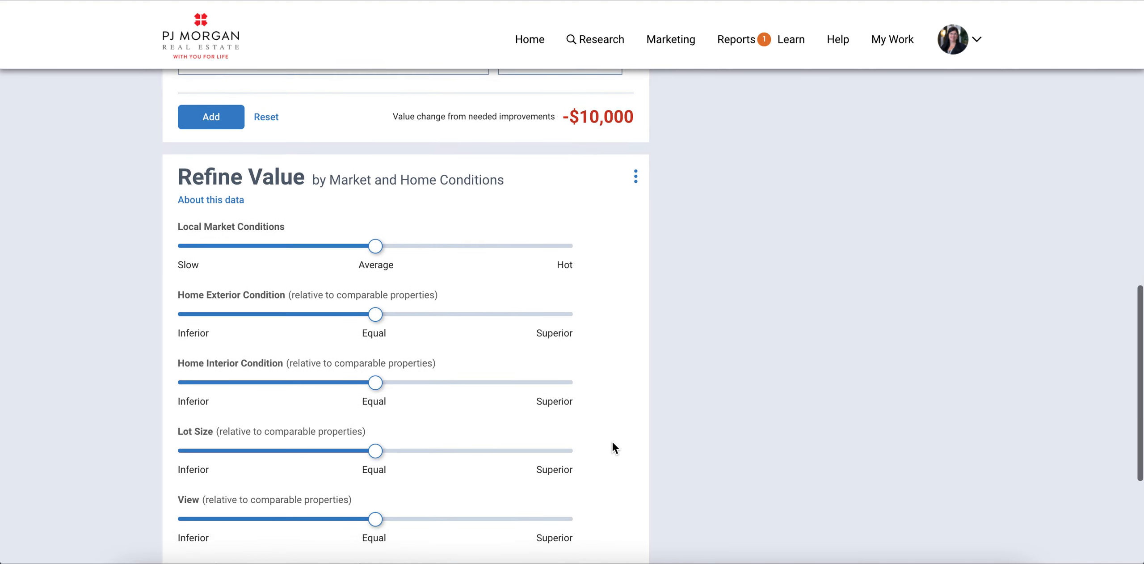
scroll(612, 442, "down", 1)
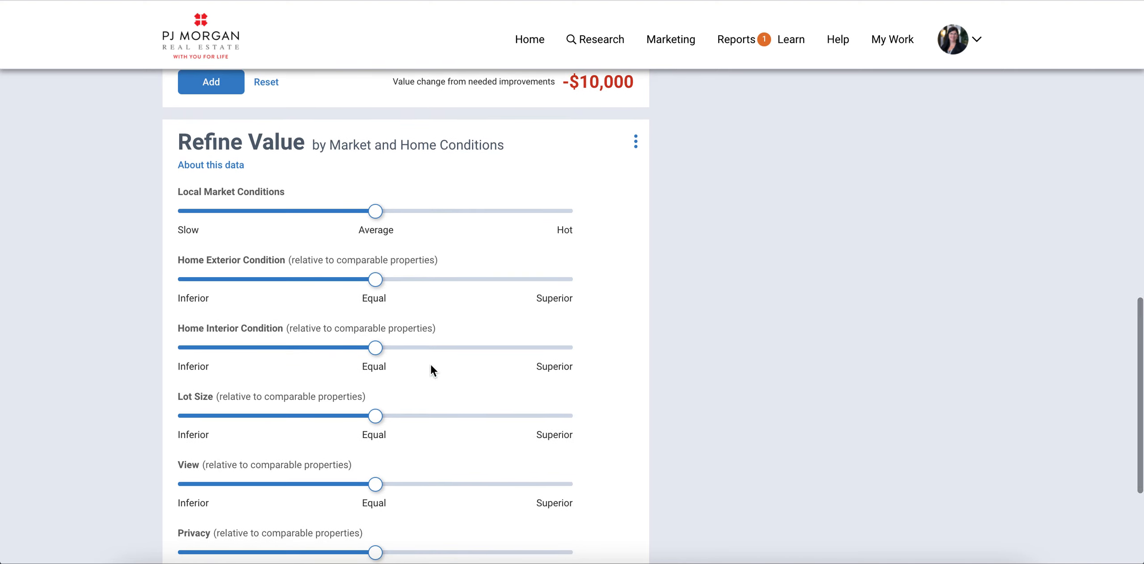
left_click_drag(379, 218, 534, 219)
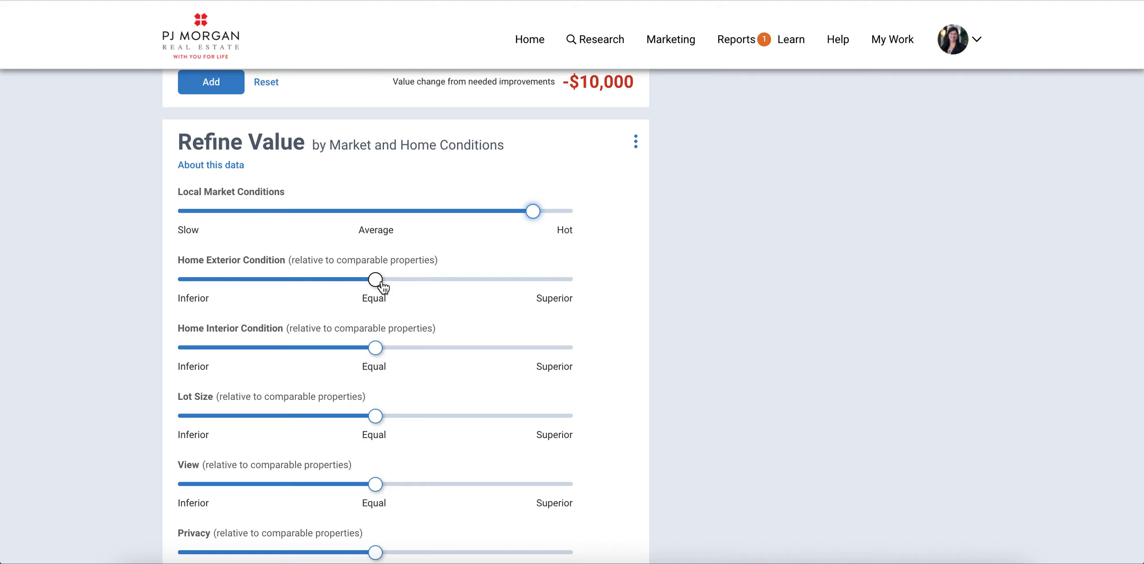
Step: Rate Lot Size and View below comparables and Privacy above comparables
scroll(430, 373, "down", 1)
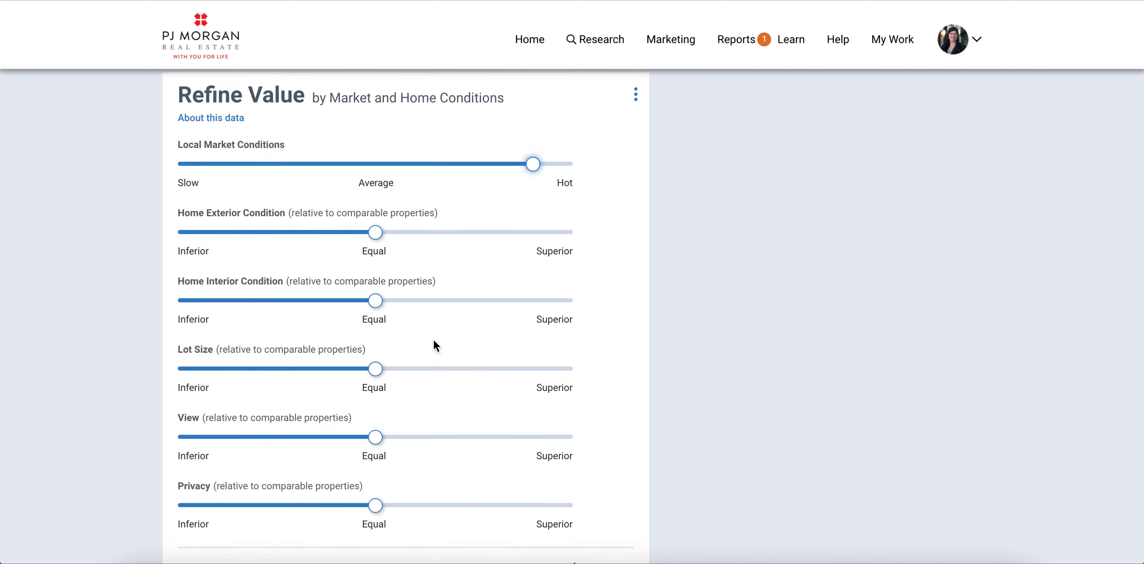
scroll(433, 342, "down", 3)
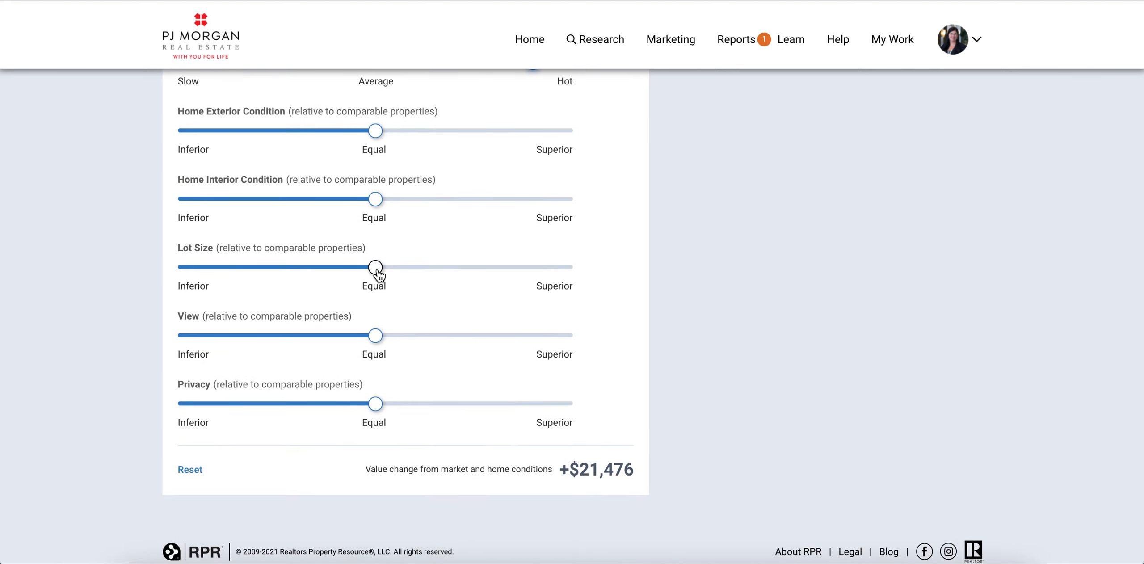
left_click_drag(378, 270, 350, 273)
scroll(483, 324, "down", 1)
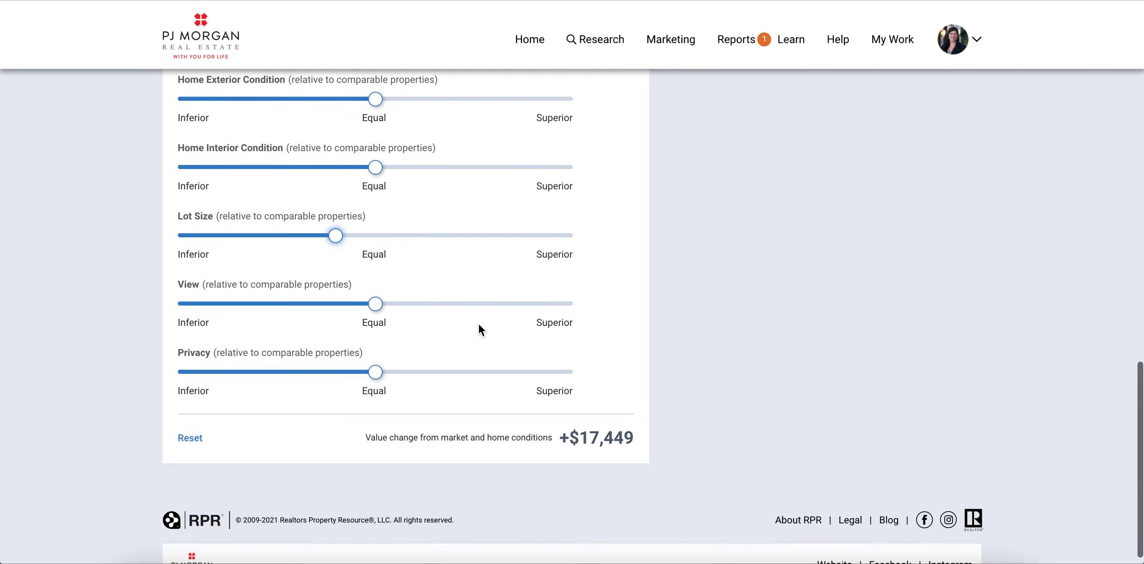
left_click(375, 305)
left_click_drag(375, 306, 336, 304)
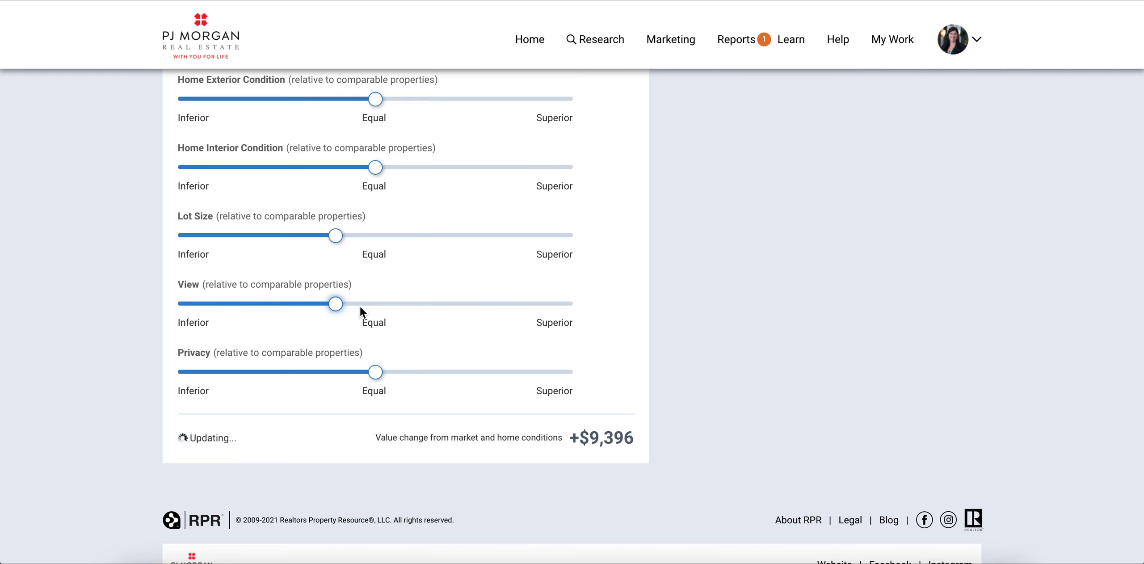
left_click_drag(376, 377, 398, 372)
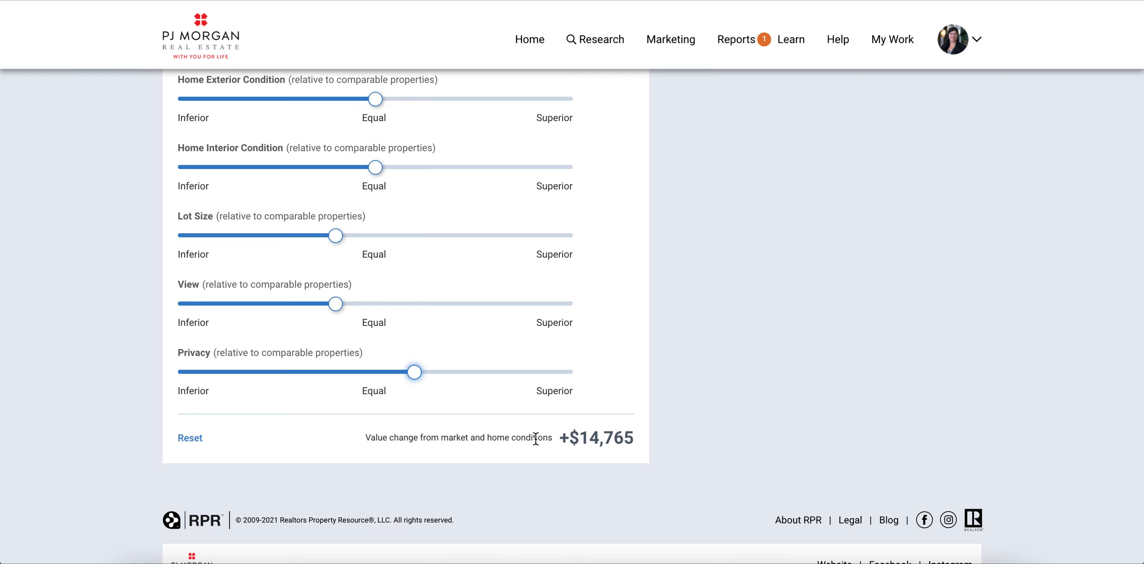
scroll(634, 460, "up", 1)
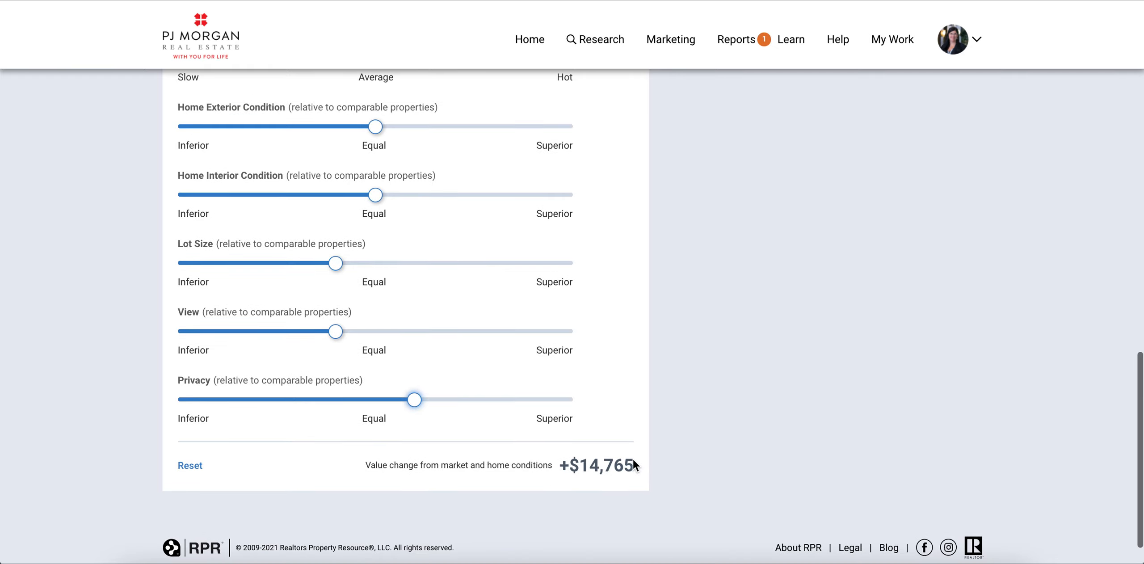
scroll(662, 482, "up", 15)
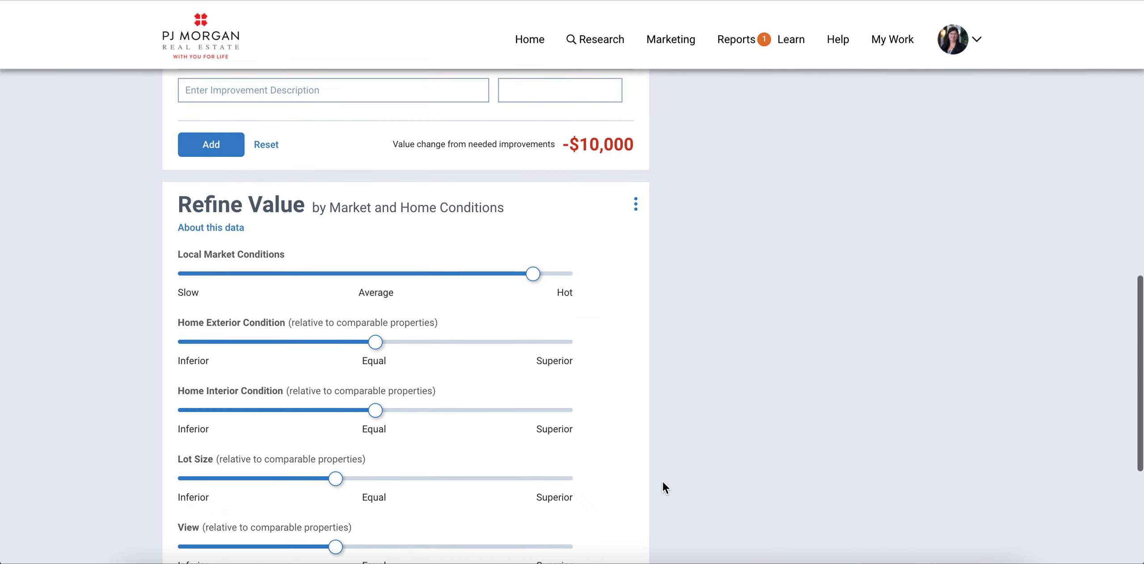
scroll(663, 481, "up", 8)
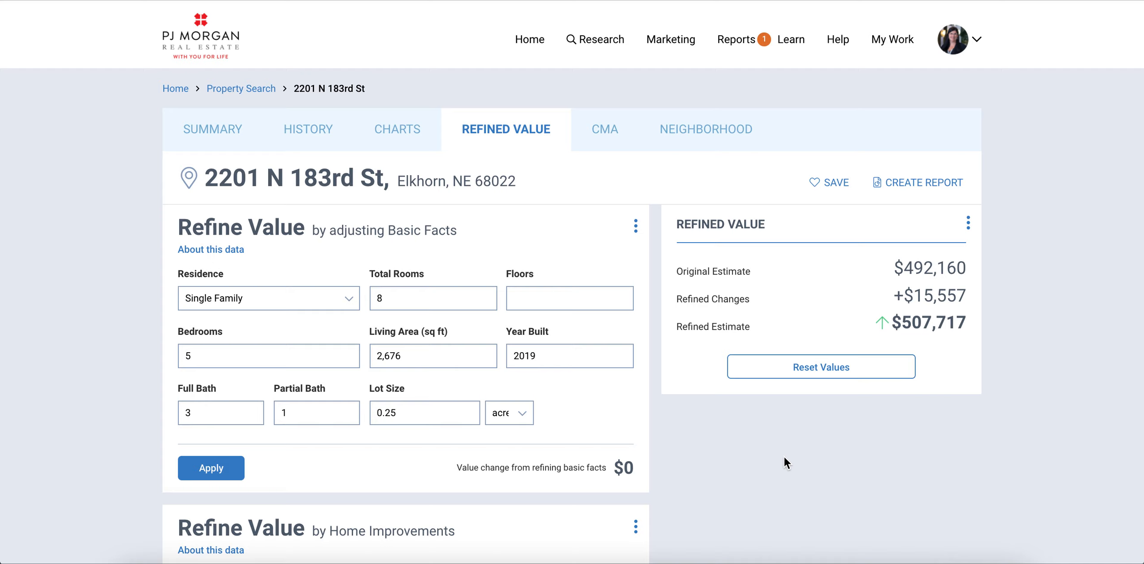
left_click(926, 190)
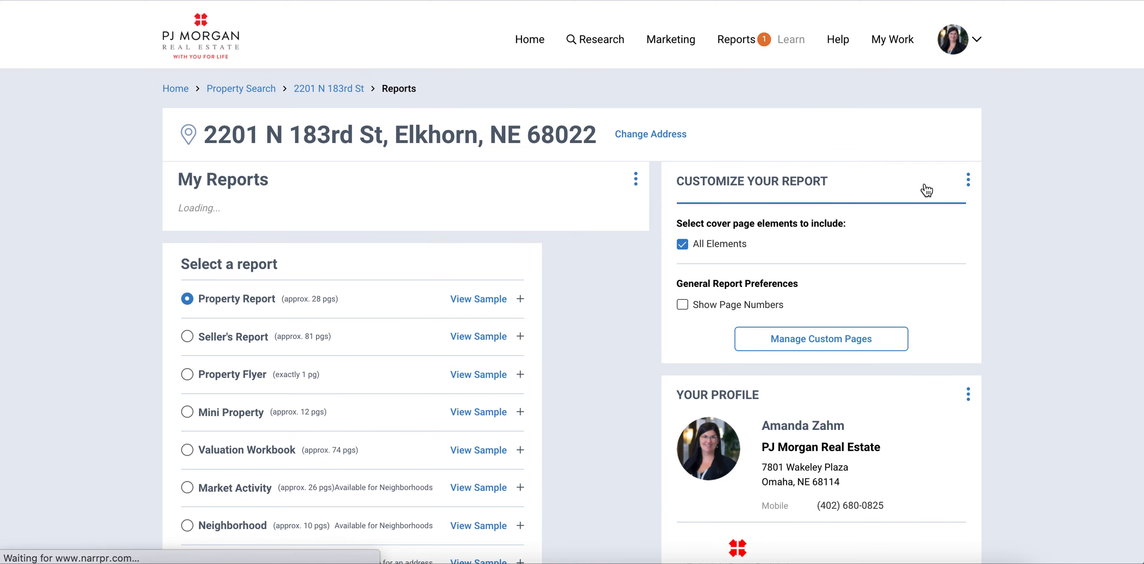
Step: Scroll down to the Select a report list in the report builder
scroll(926, 190, "down", 4)
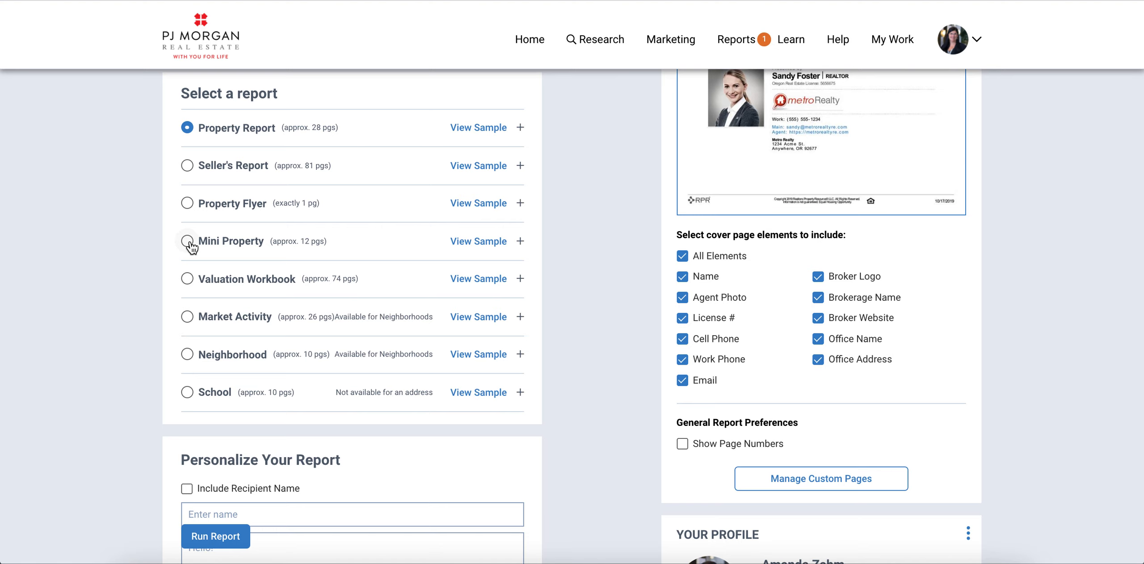
Step: Select Mini Property (approx. 12 pgs), toggling Assessed Values off and back on
left_click(191, 244)
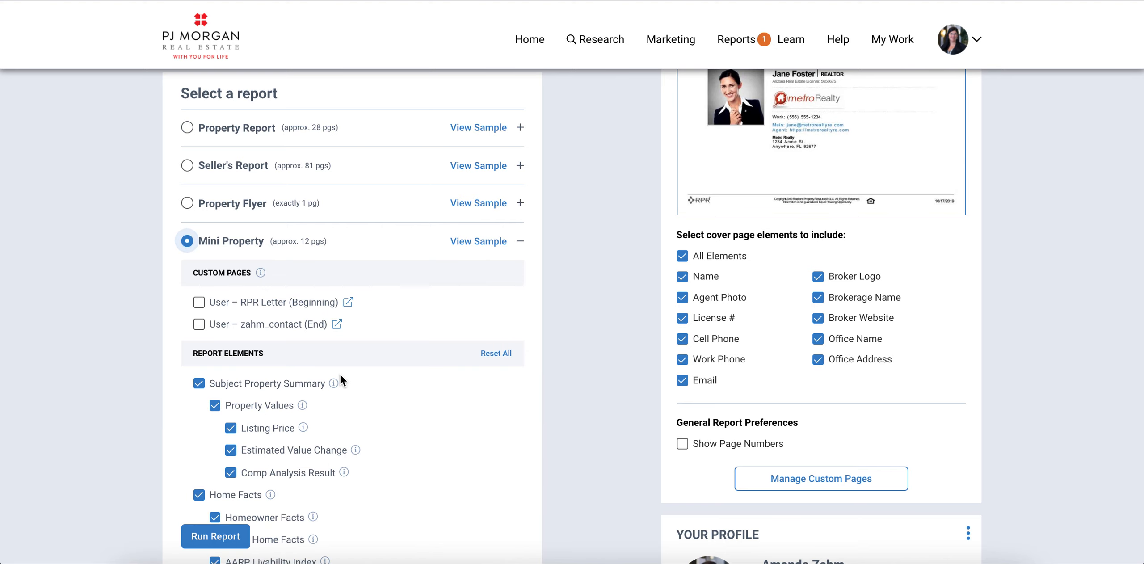
scroll(369, 411, "down", 5)
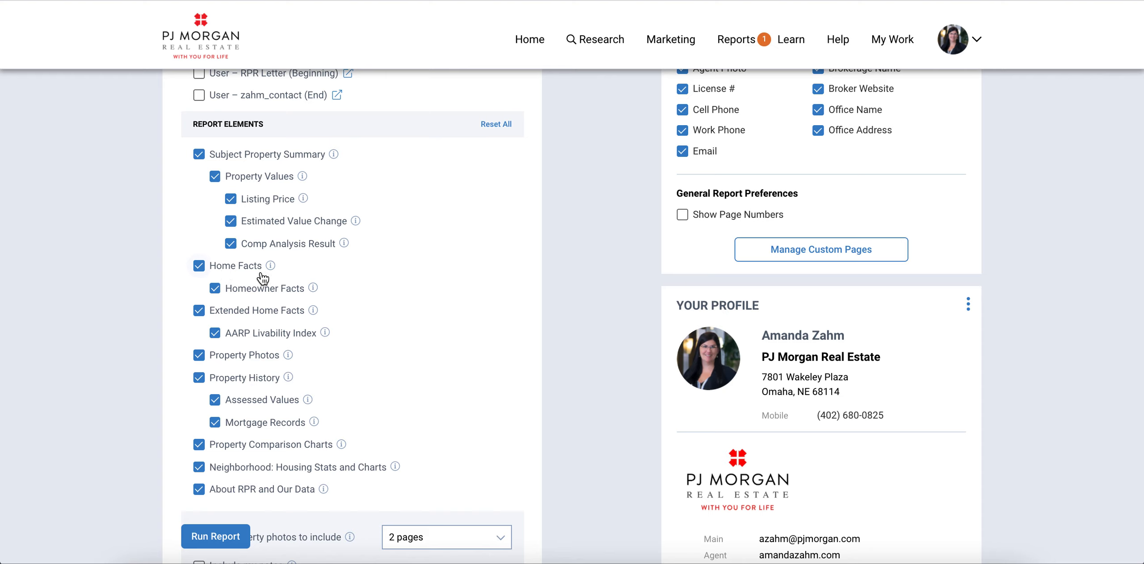
mouse_move(271, 268)
left_click(219, 402)
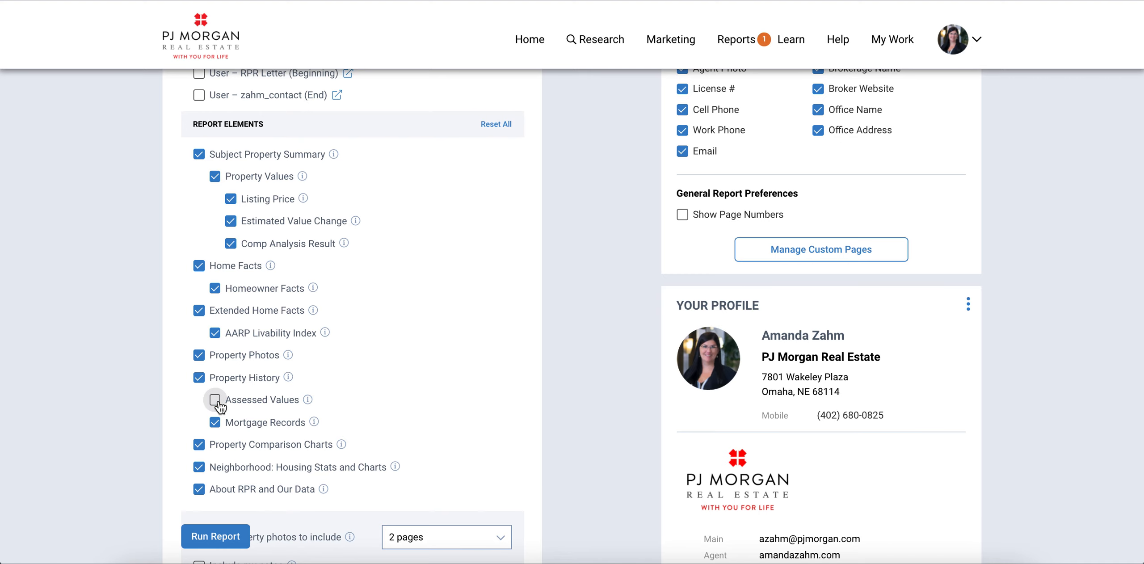
left_click(219, 402)
scroll(447, 396, "down", 1)
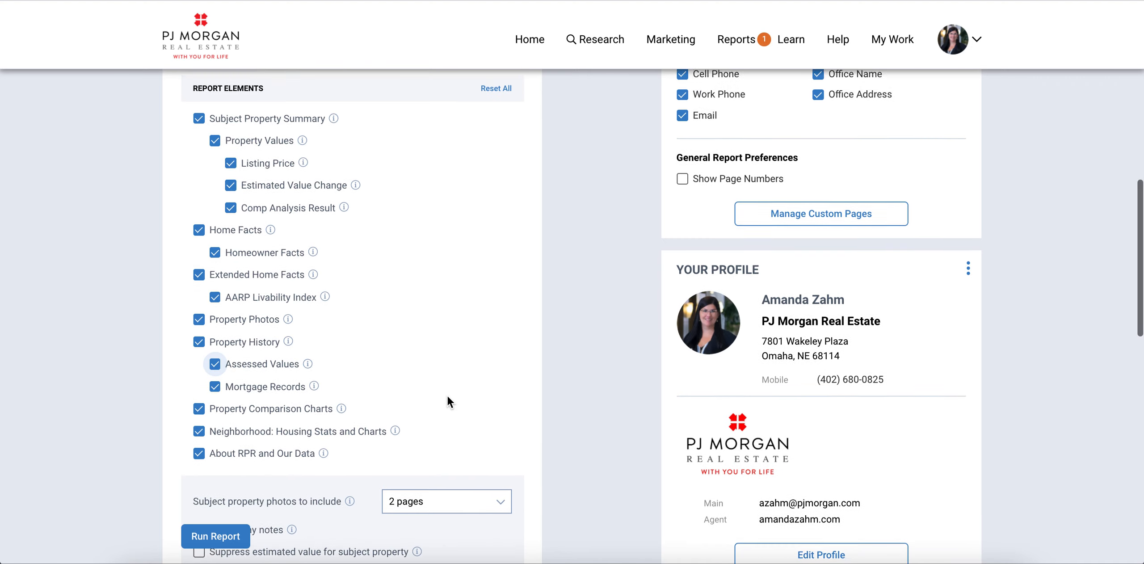
scroll(447, 396, "up", 3)
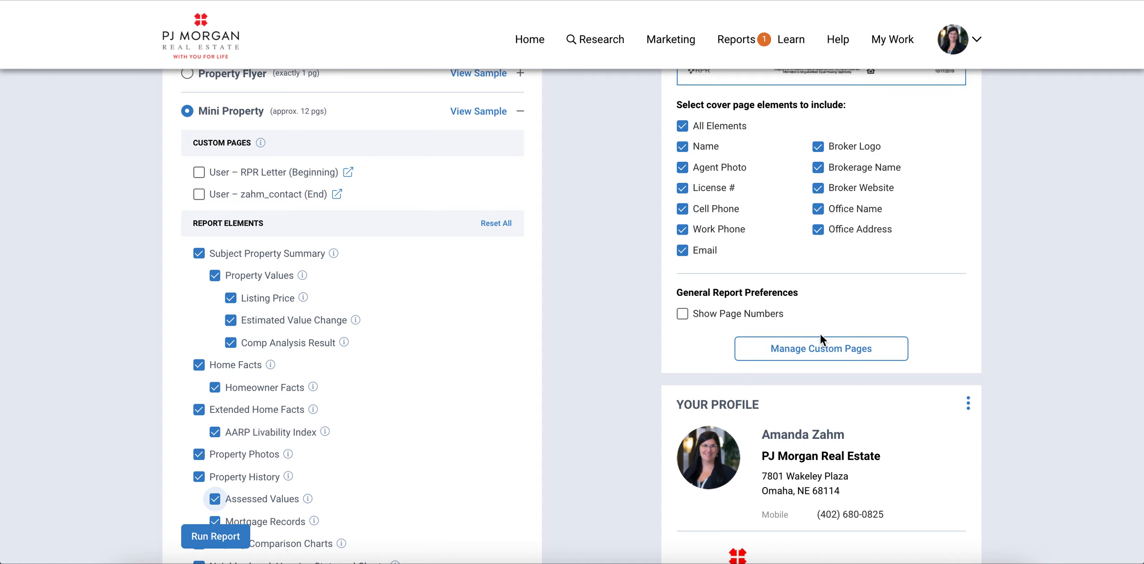
scroll(476, 329, "up", 1)
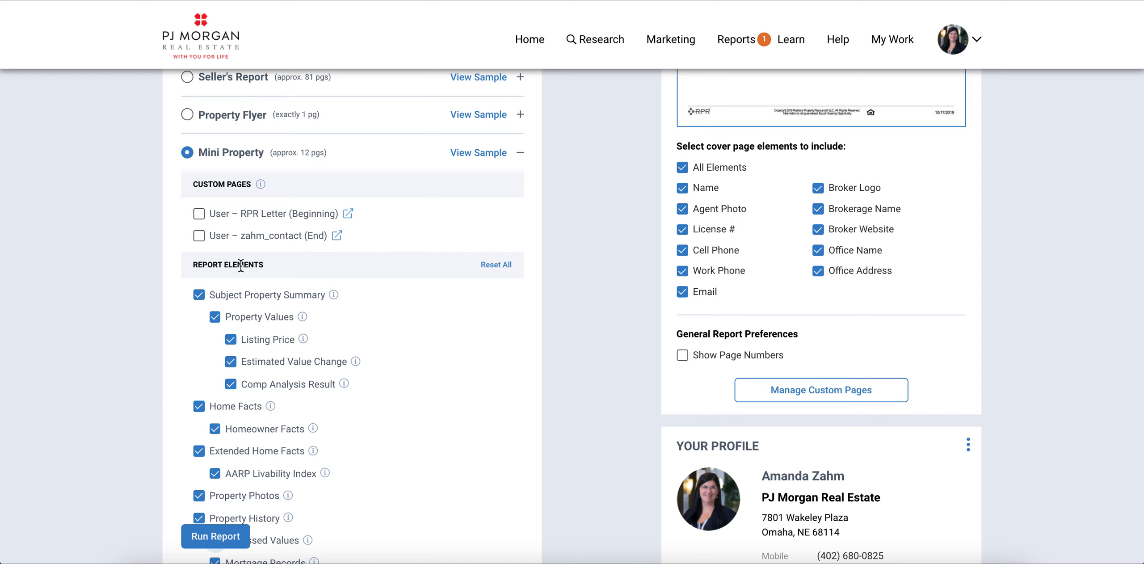
Step: Include the contact custom page at the end of the report
left_click(199, 237)
scroll(401, 385, "down", 1)
scroll(401, 387, "down", 3)
scroll(401, 387, "up", 5)
scroll(400, 388, "up", 2)
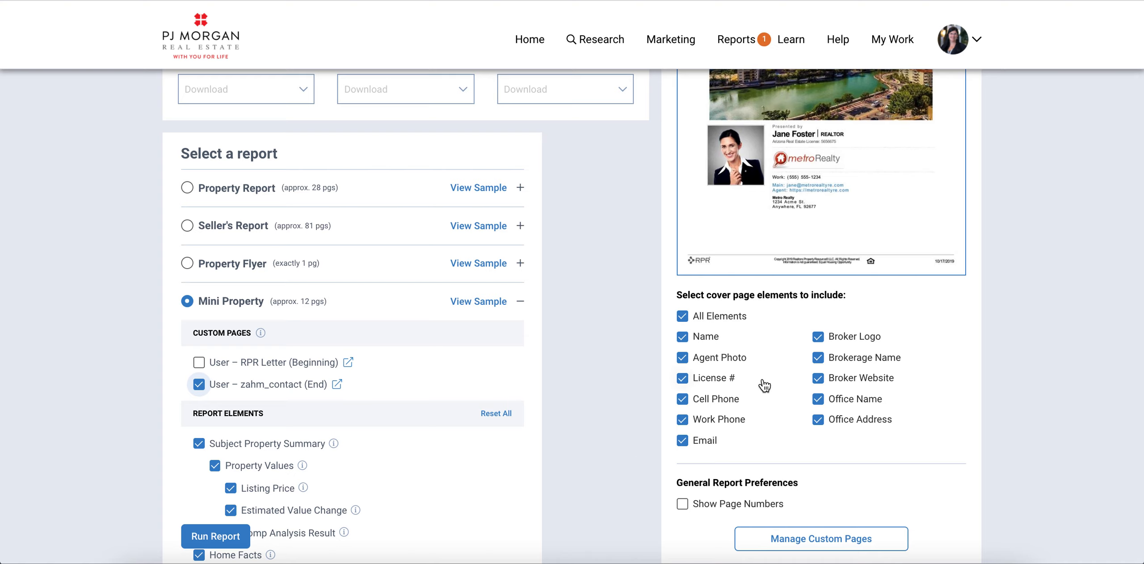
Step: Uncheck License # and Work Phone in the cover page elements
left_click(682, 378)
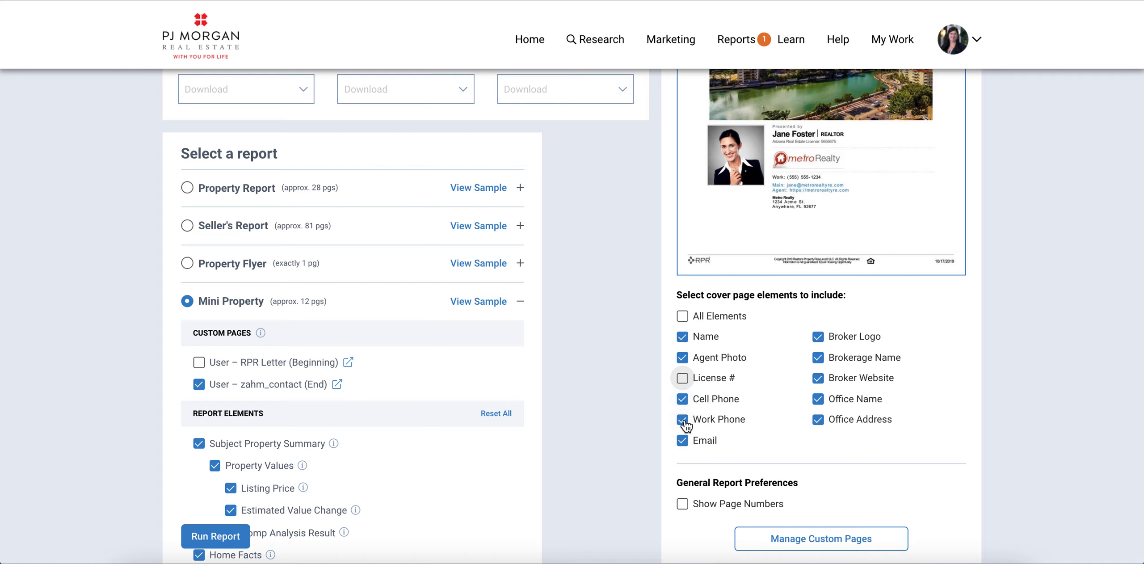
left_click(683, 420)
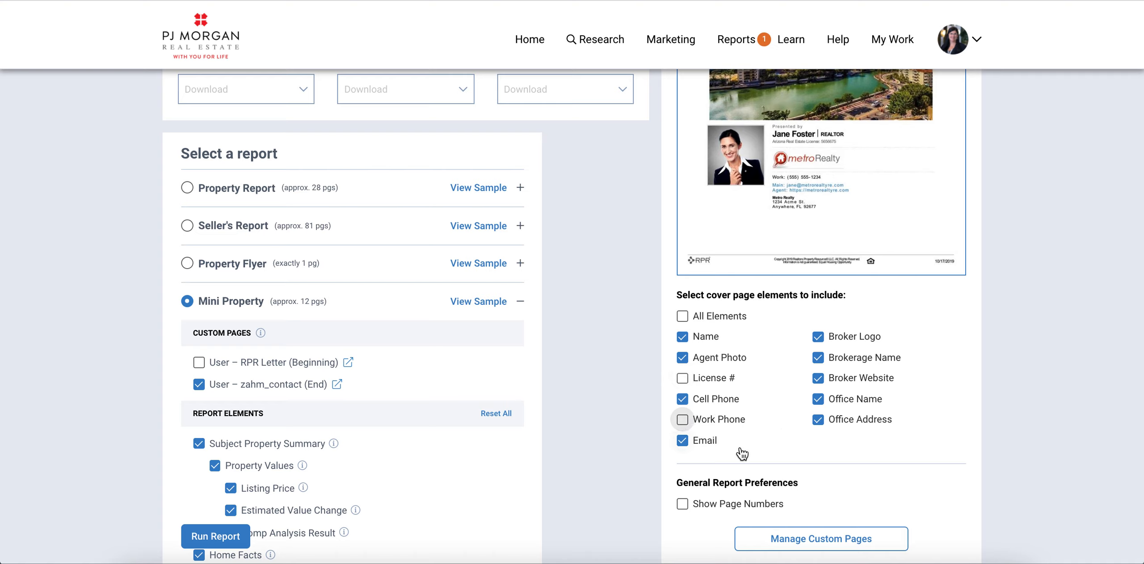
scroll(594, 460, "down", 3)
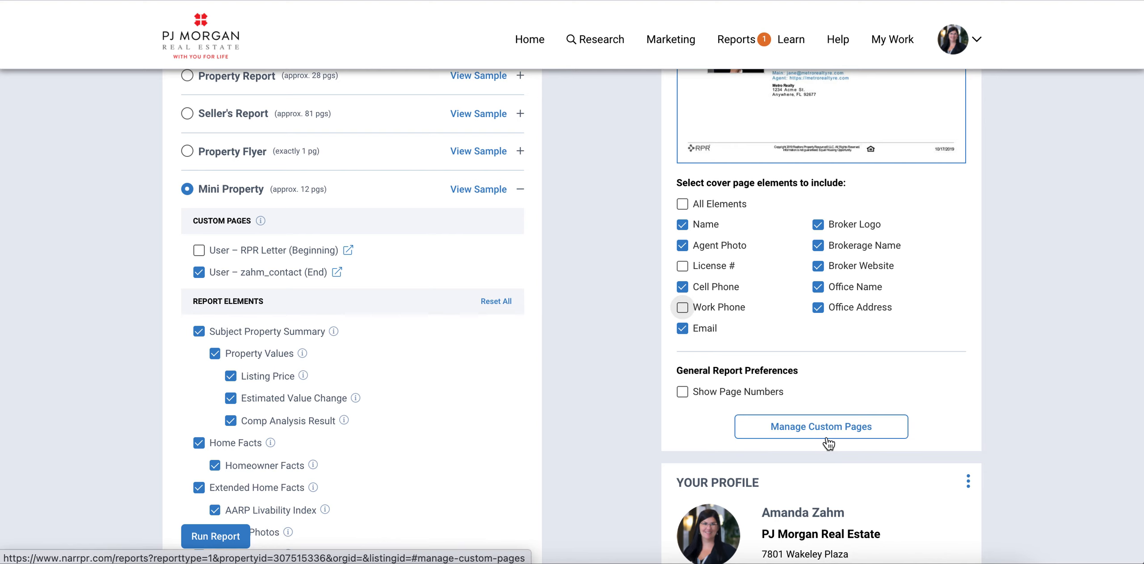
scroll(827, 465, "down", 3)
scroll(827, 465, "down", 6)
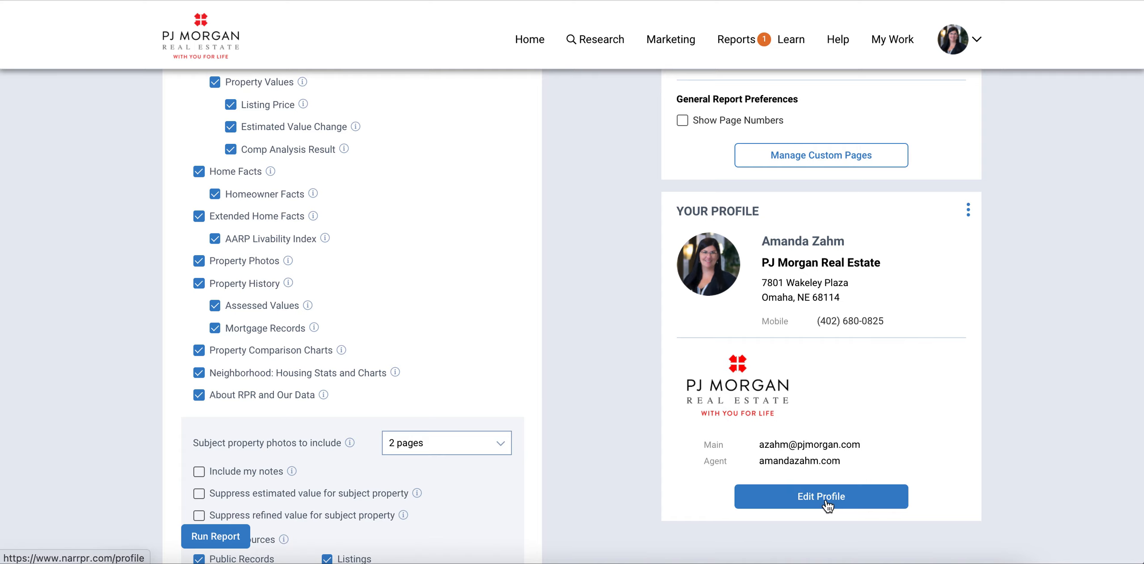
scroll(598, 457, "down", 3)
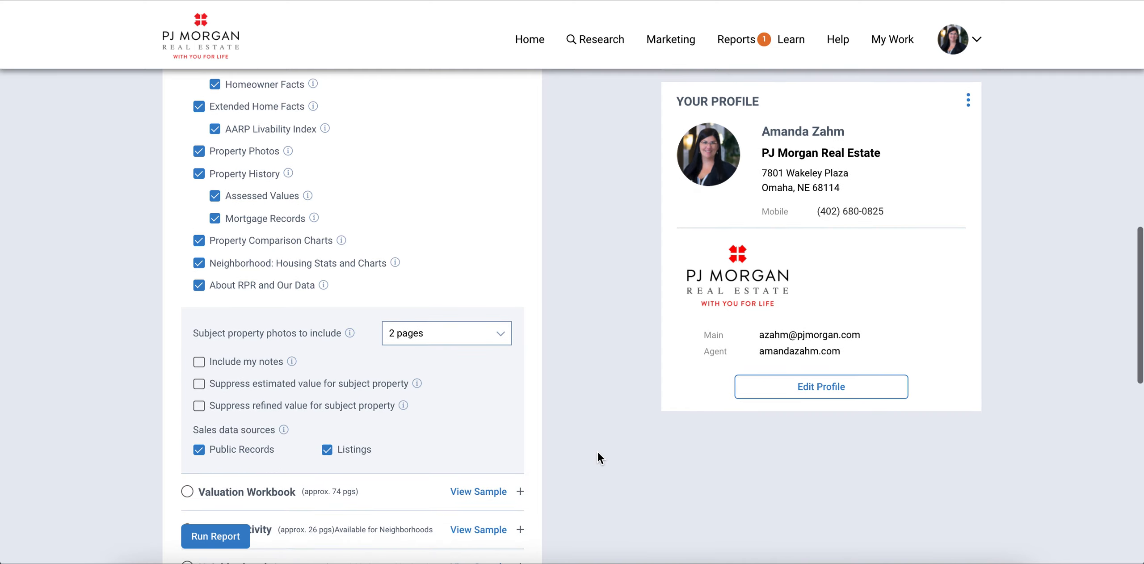
scroll(598, 452, "down", 6)
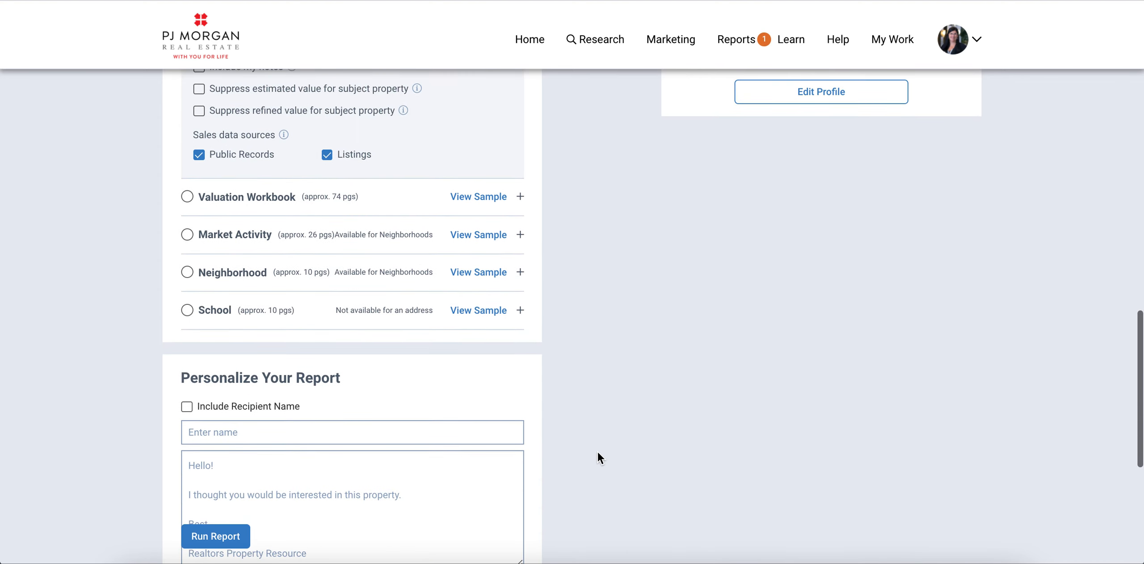
scroll(598, 453, "down", 5)
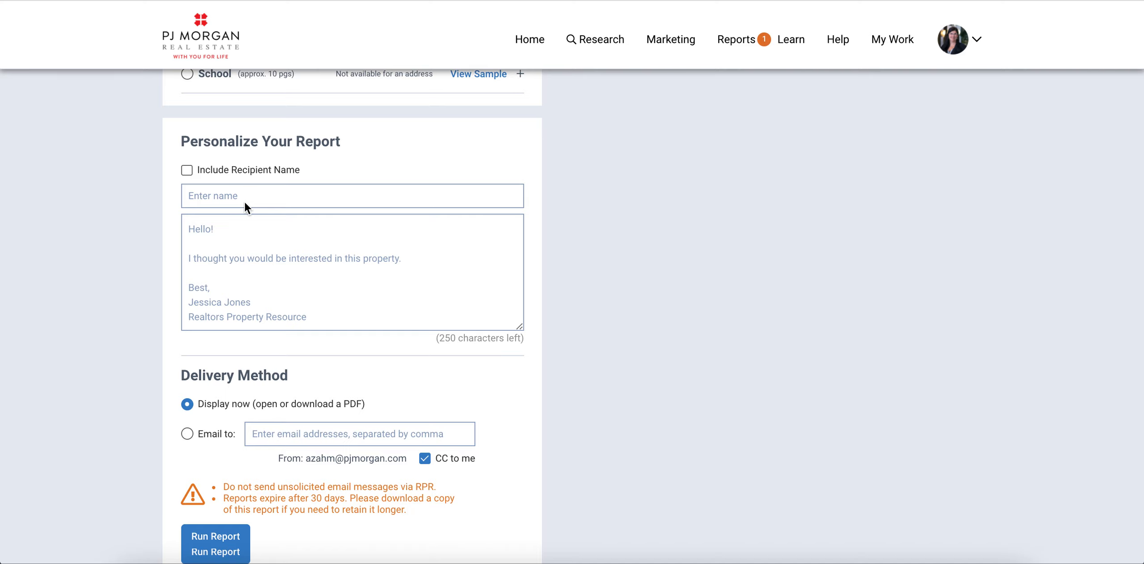
scroll(245, 202, "down", 3)
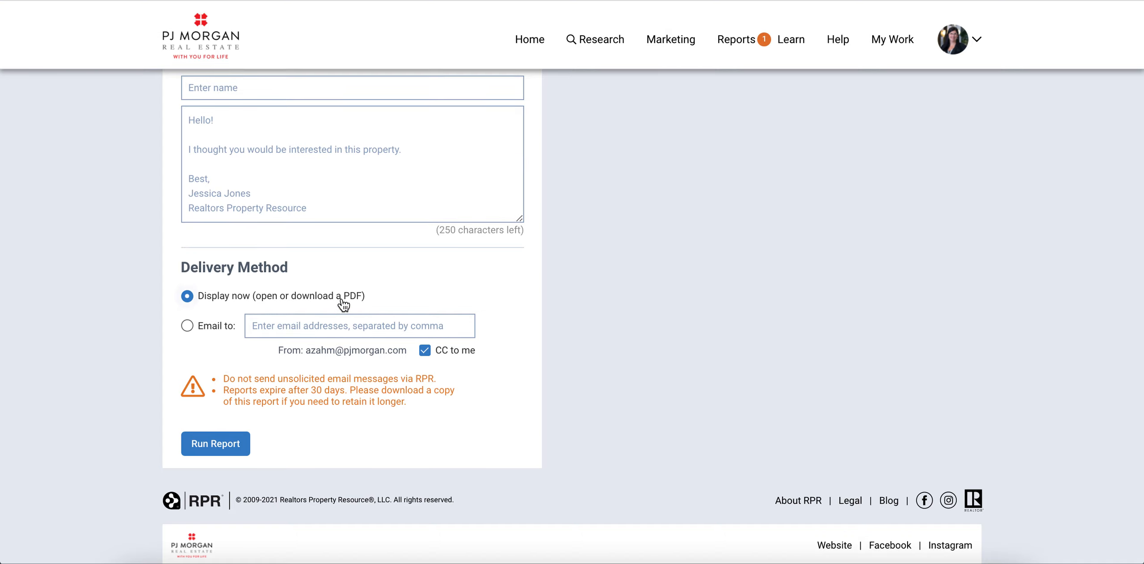
Step: Run the Mini Property Report, then download it from Reports > Mini Property Report
left_click(217, 444)
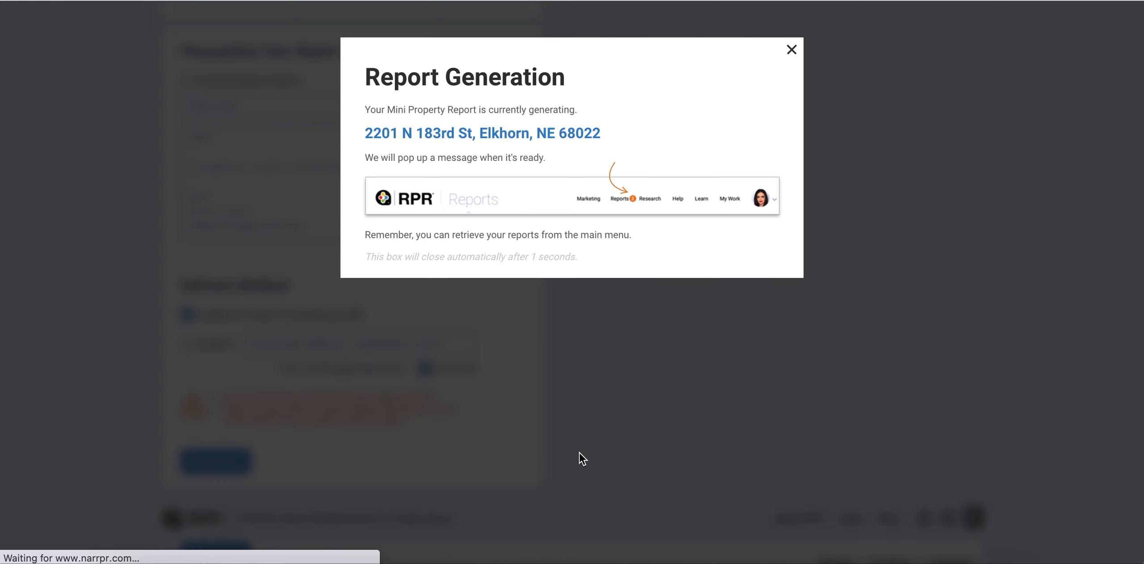
scroll(636, 318, "up", 10)
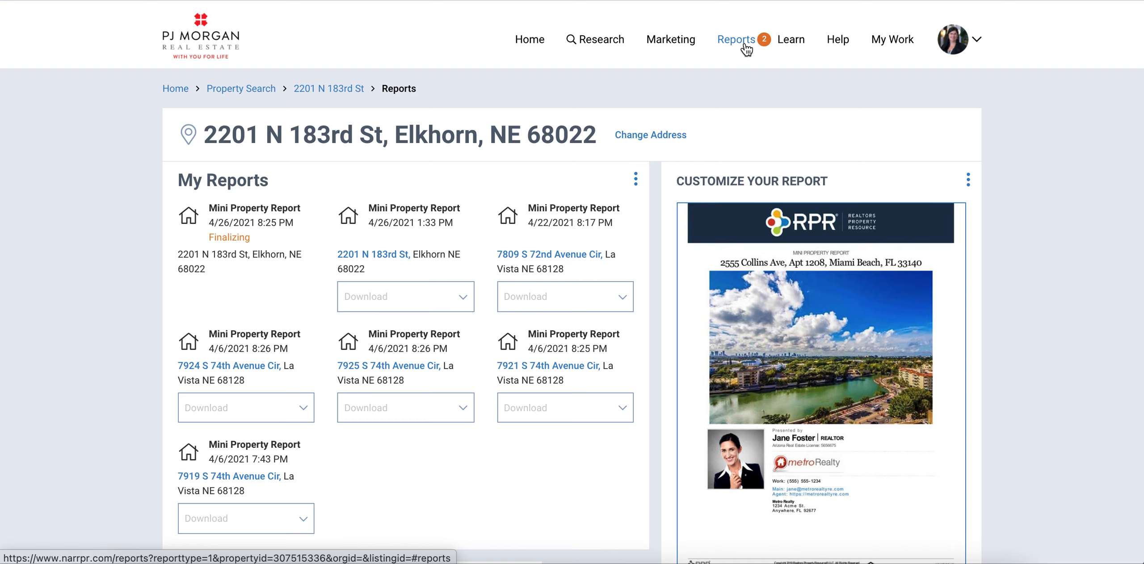
left_click(742, 47)
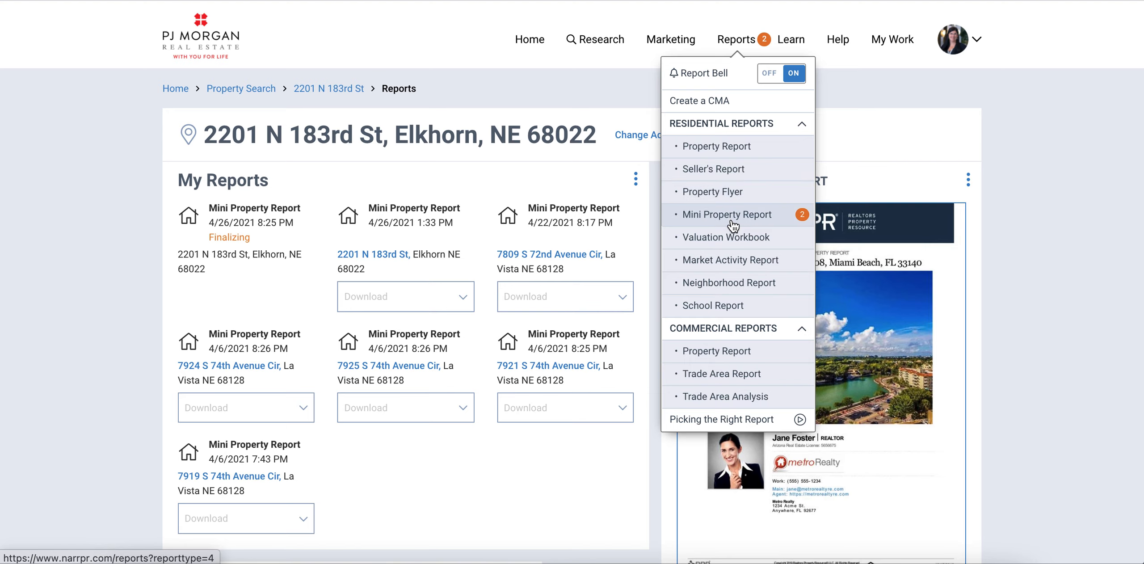
left_click(733, 224)
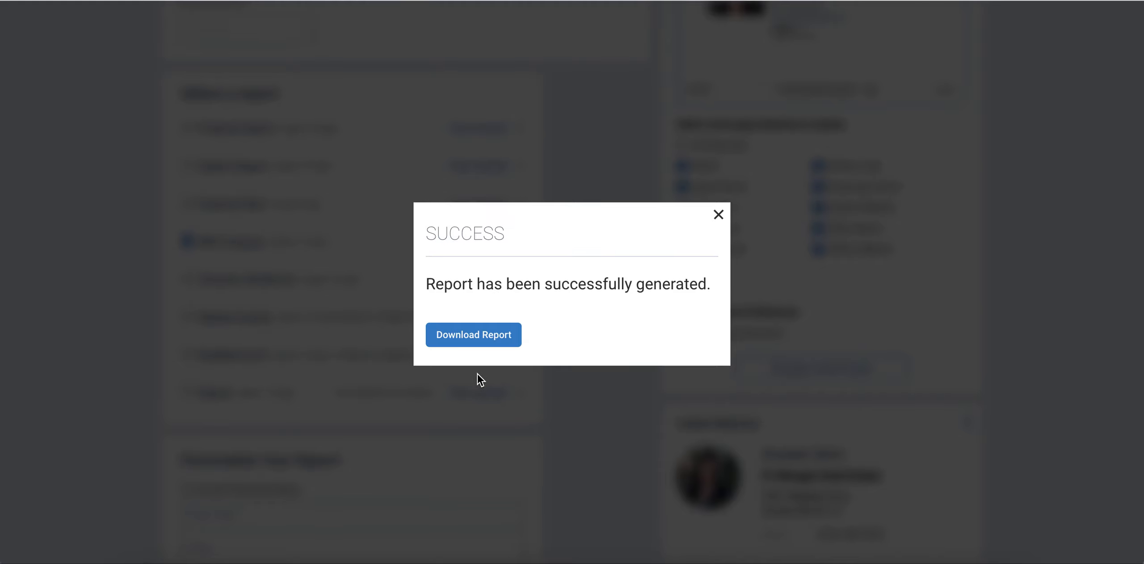
left_click(497, 338)
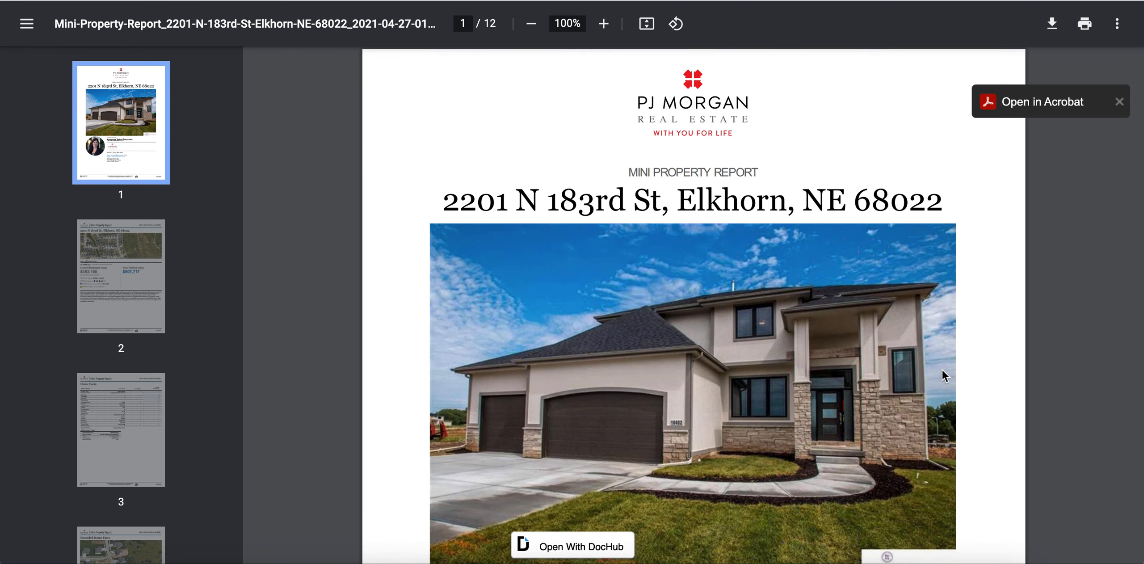
Step: Scroll the PDF from the cover to page 3's Home Facts, showing 5 bedrooms and 4 baths
scroll(942, 369, "down", 2)
scroll(942, 370, "up", 1)
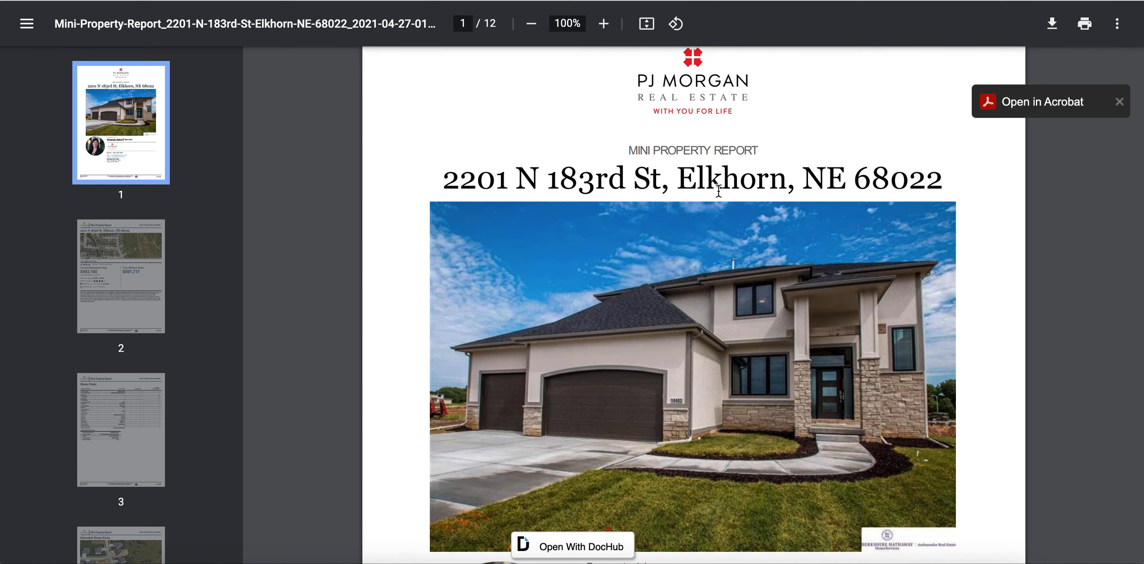
scroll(834, 258, "down", 2)
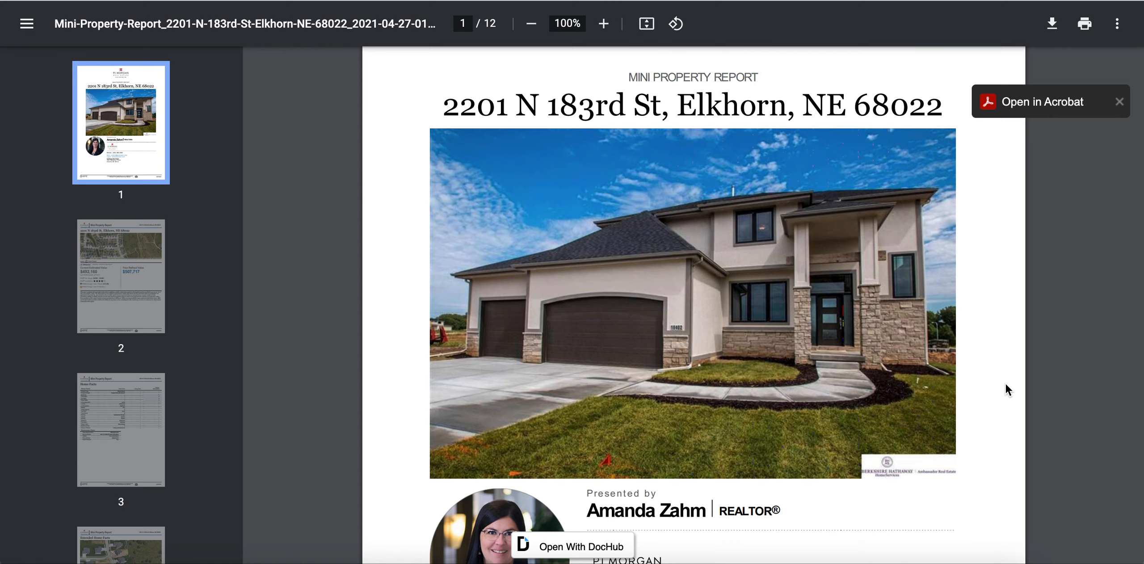
scroll(1011, 436, "down", 1)
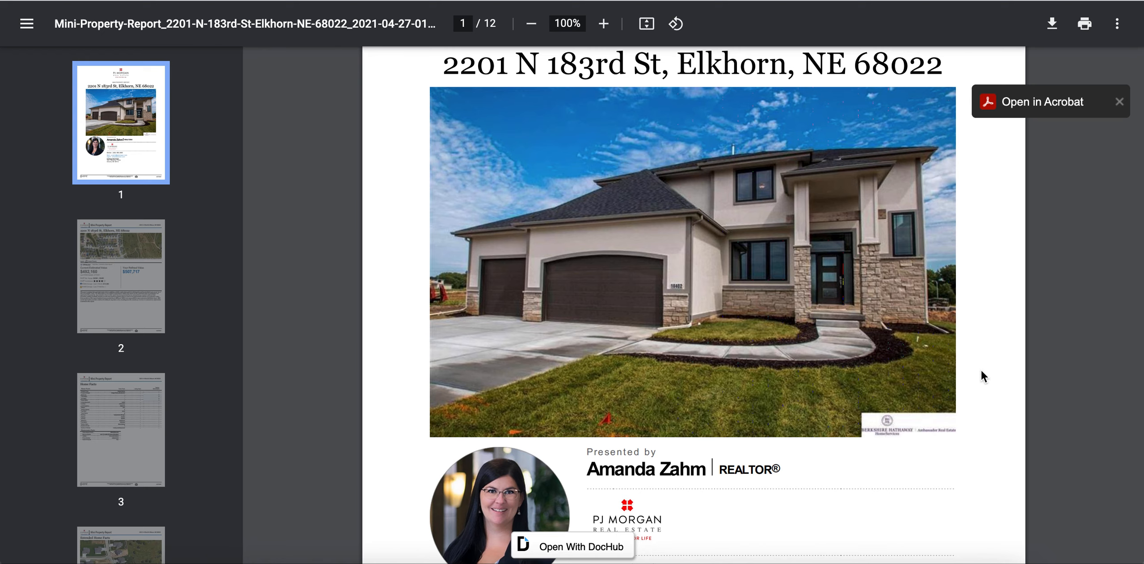
scroll(985, 374, "down", 3)
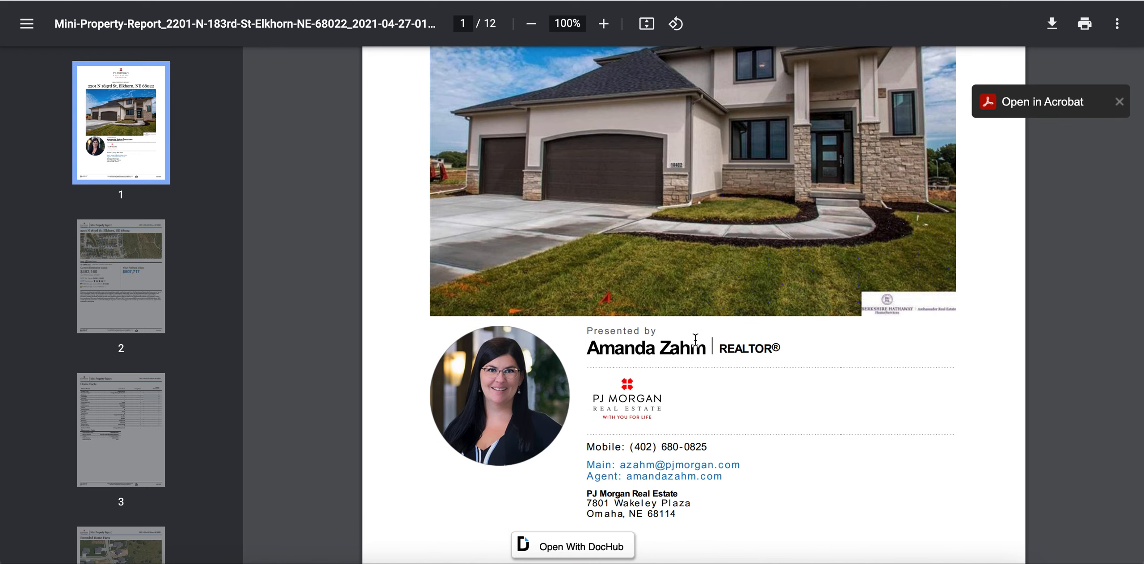
scroll(785, 445, "down", 10)
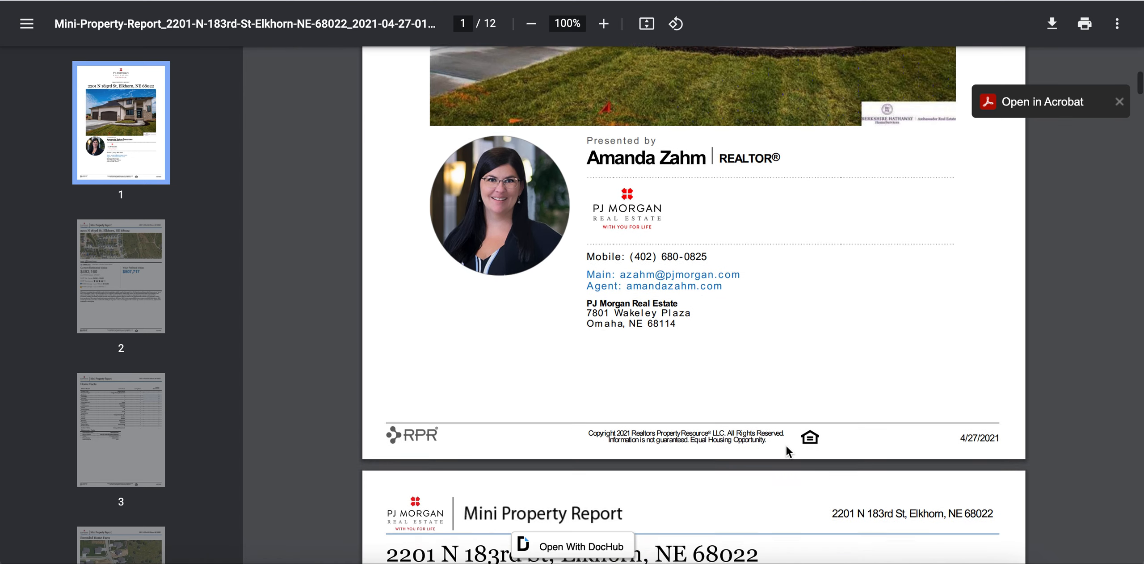
scroll(787, 447, "down", 4)
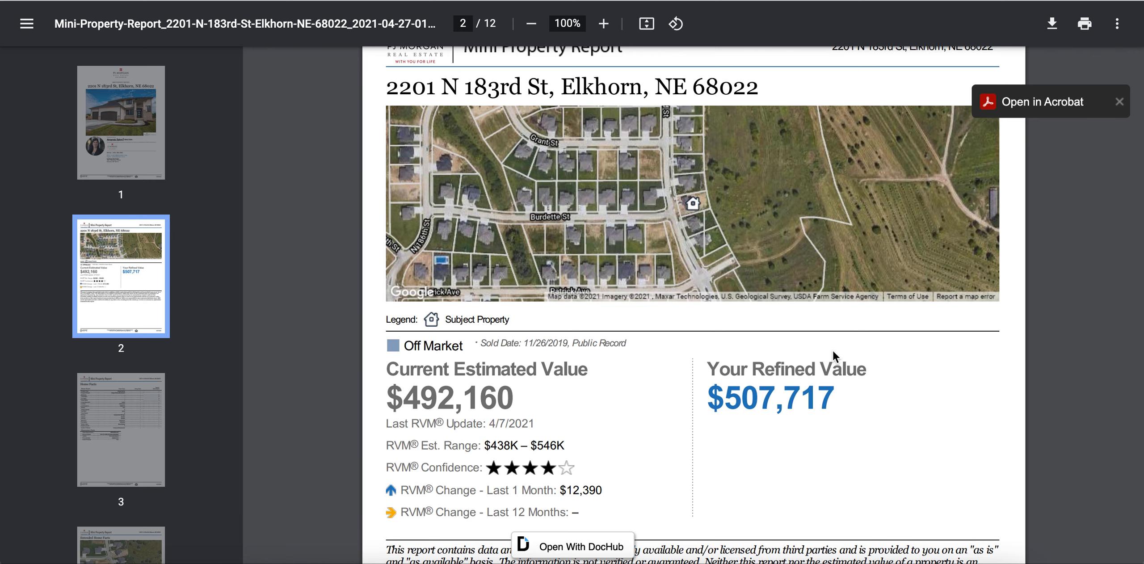
scroll(867, 418, "down", 10)
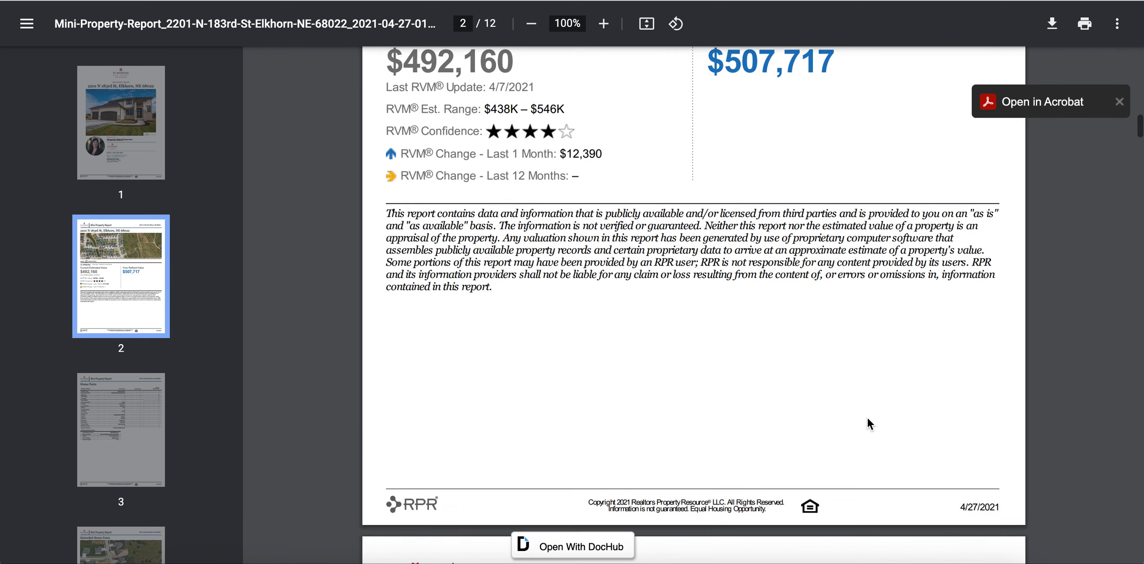
scroll(867, 420, "down", 6)
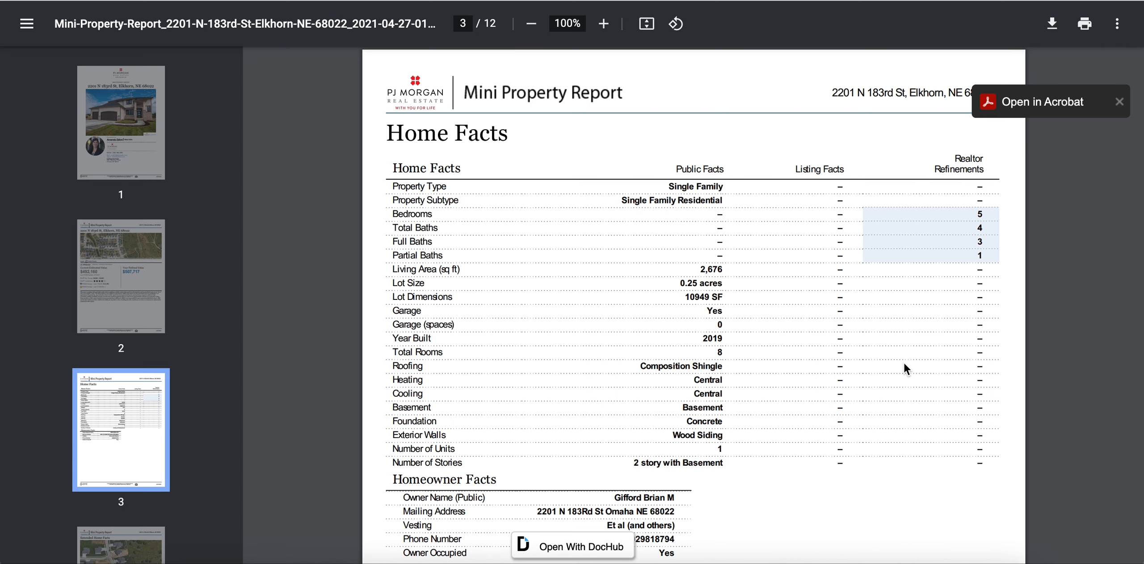
Step: Scroll the PDF from the Home Facts page past the neighborhood housing stats to page 10's Median Listing Price vs. Listing Volume charts
scroll(741, 403, "down", 6)
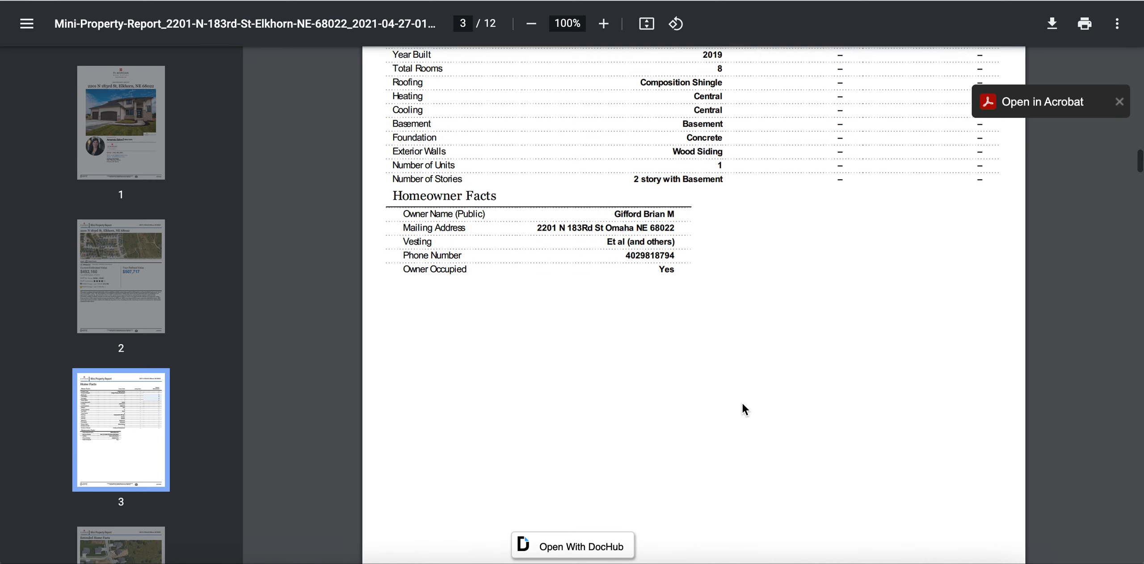
scroll(742, 403, "down", 12)
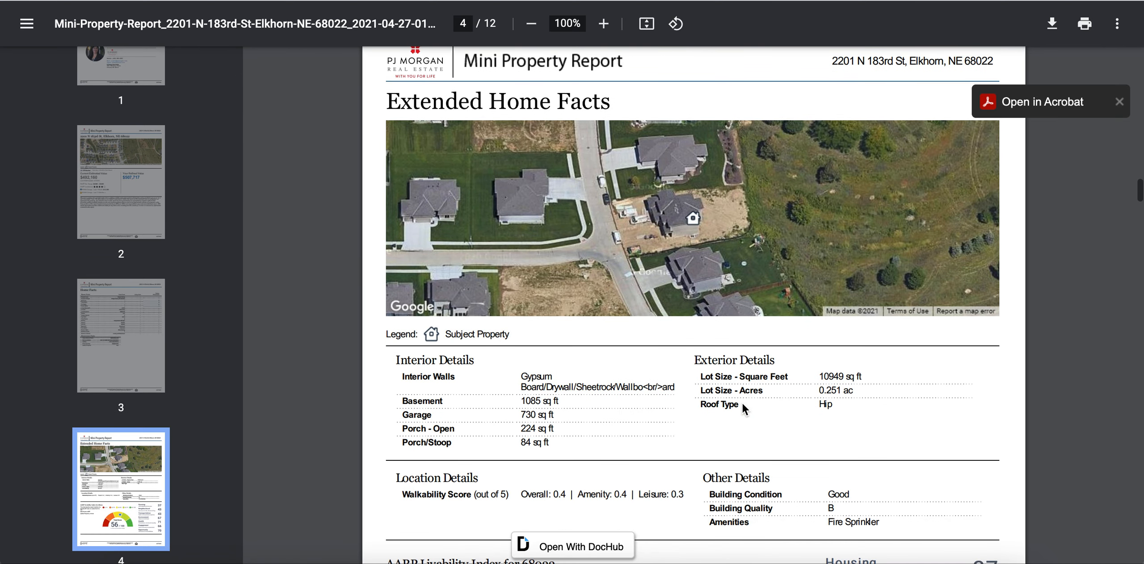
scroll(742, 403, "down", 2)
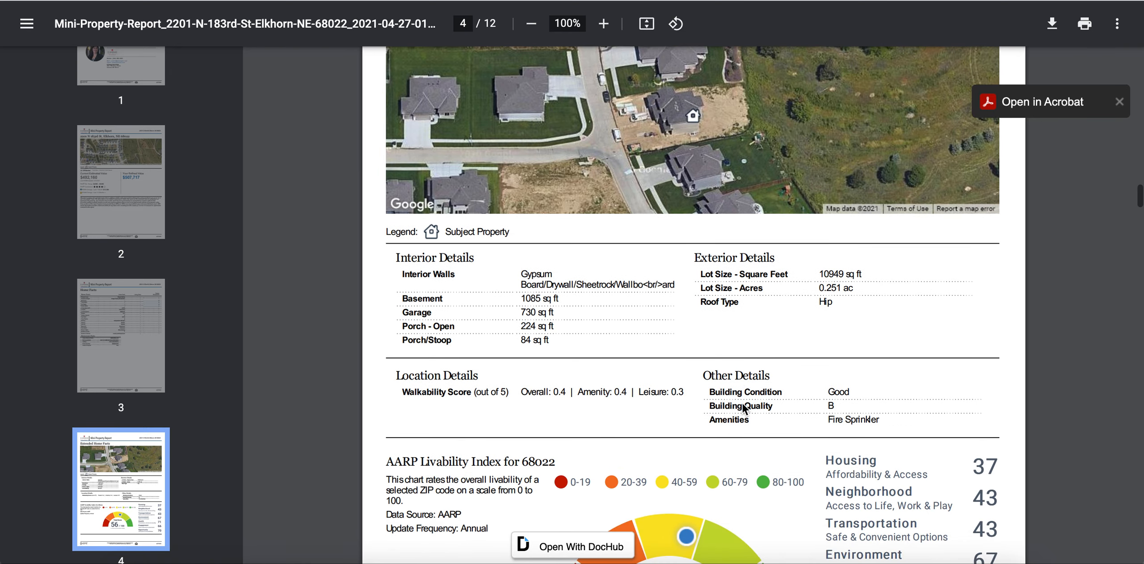
scroll(742, 407, "down", 5)
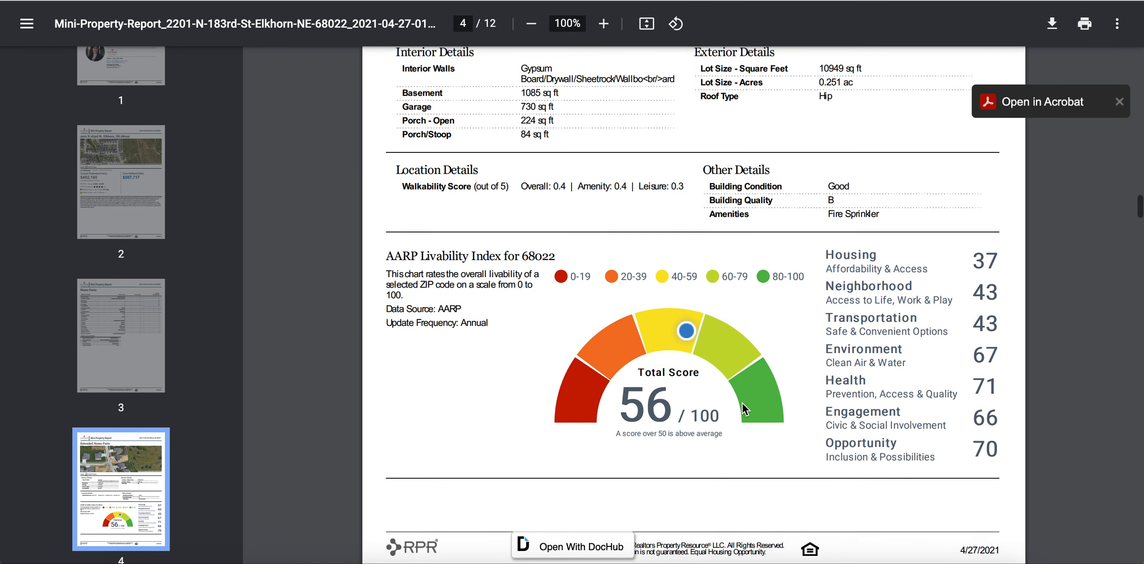
scroll(742, 403, "down", 13)
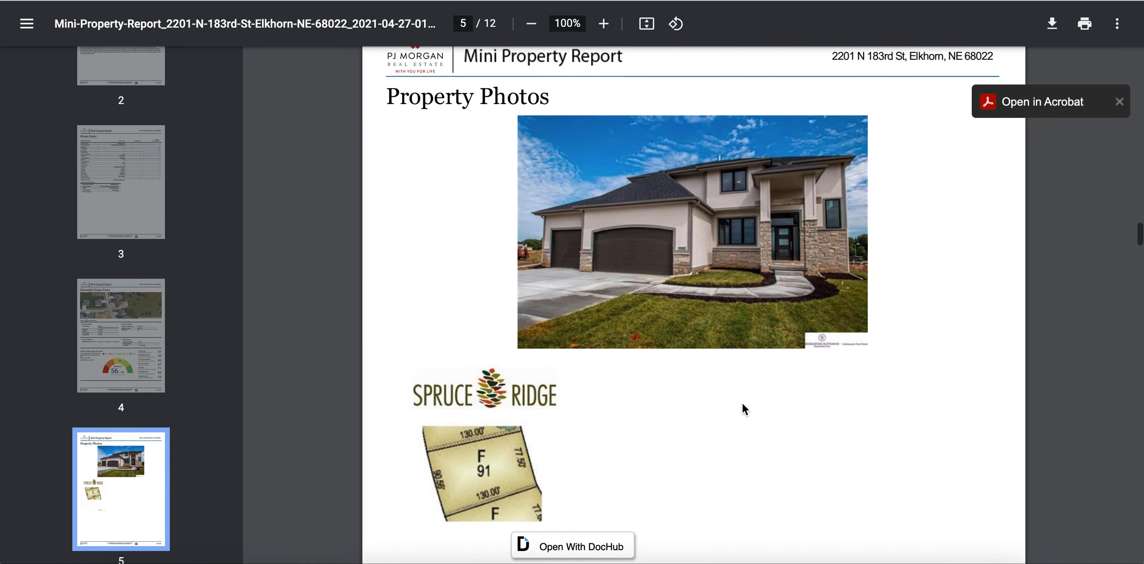
scroll(742, 404, "up", 1)
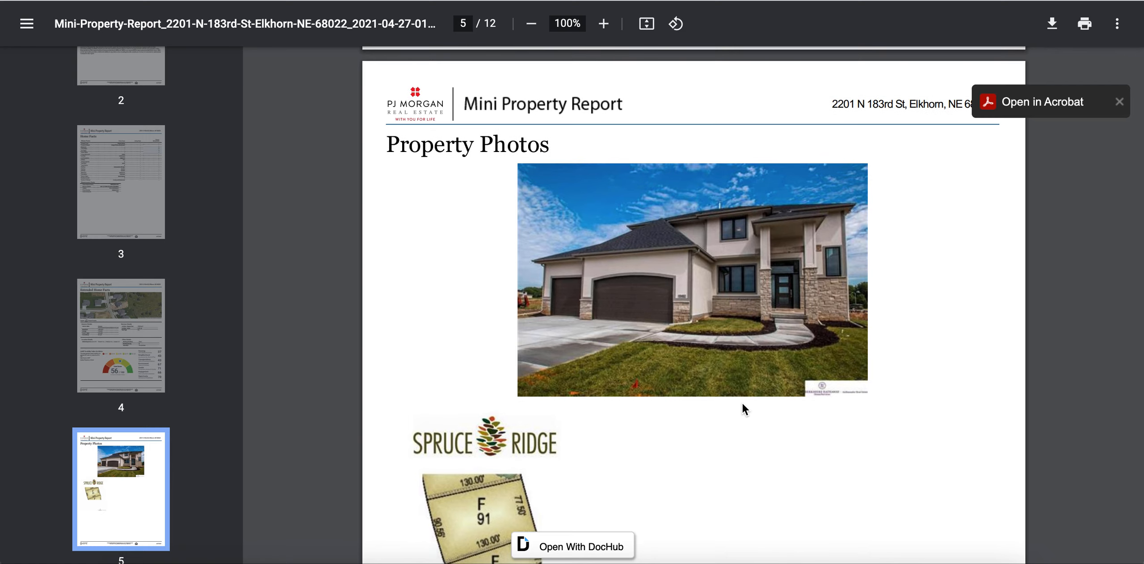
scroll(742, 404, "down", 10)
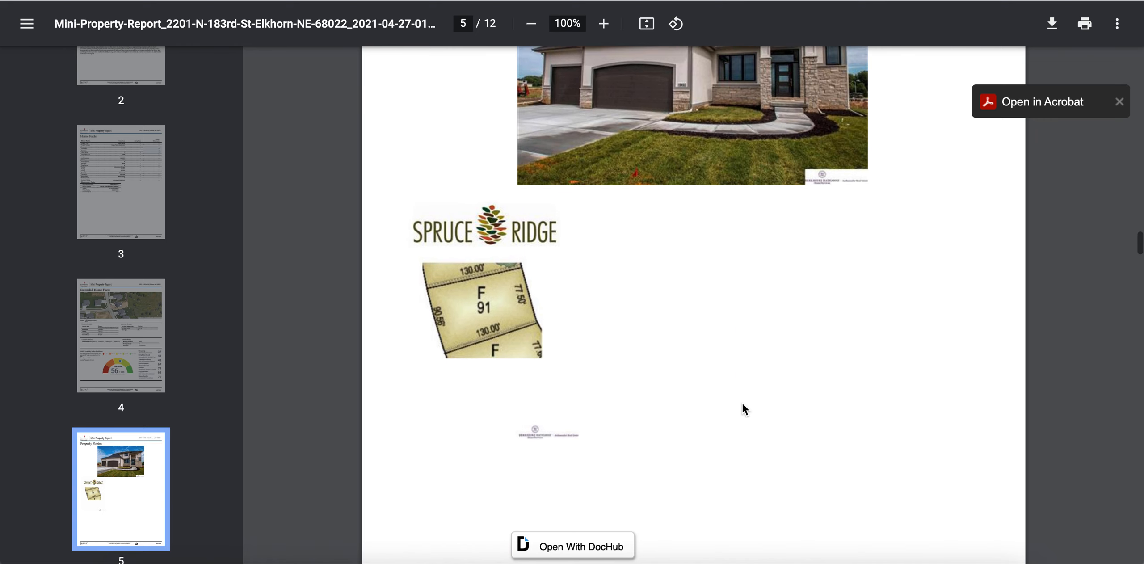
scroll(742, 403, "down", 10)
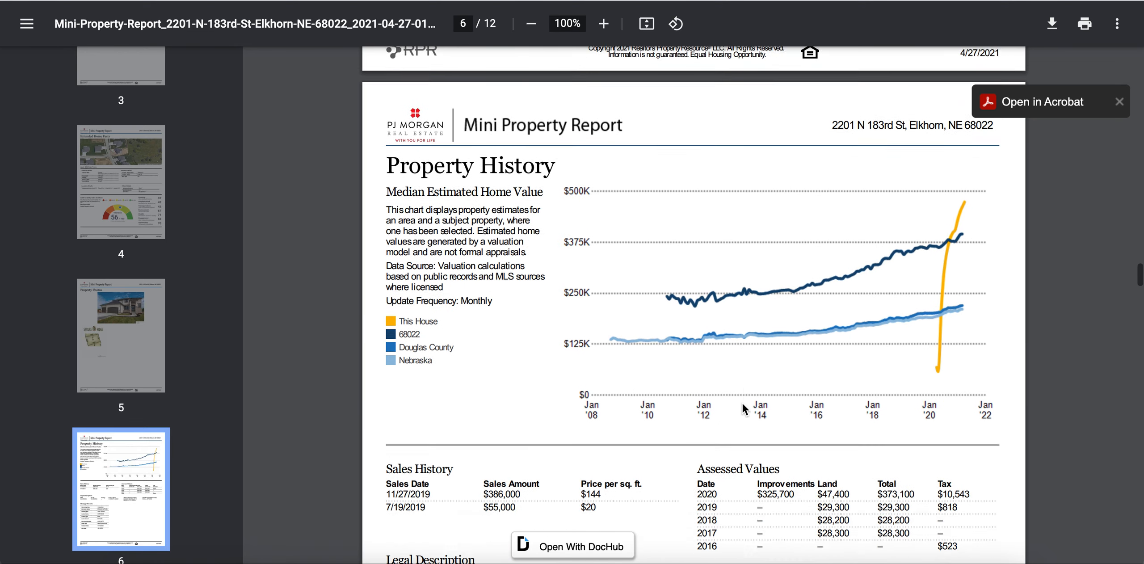
scroll(742, 404, "down", 1)
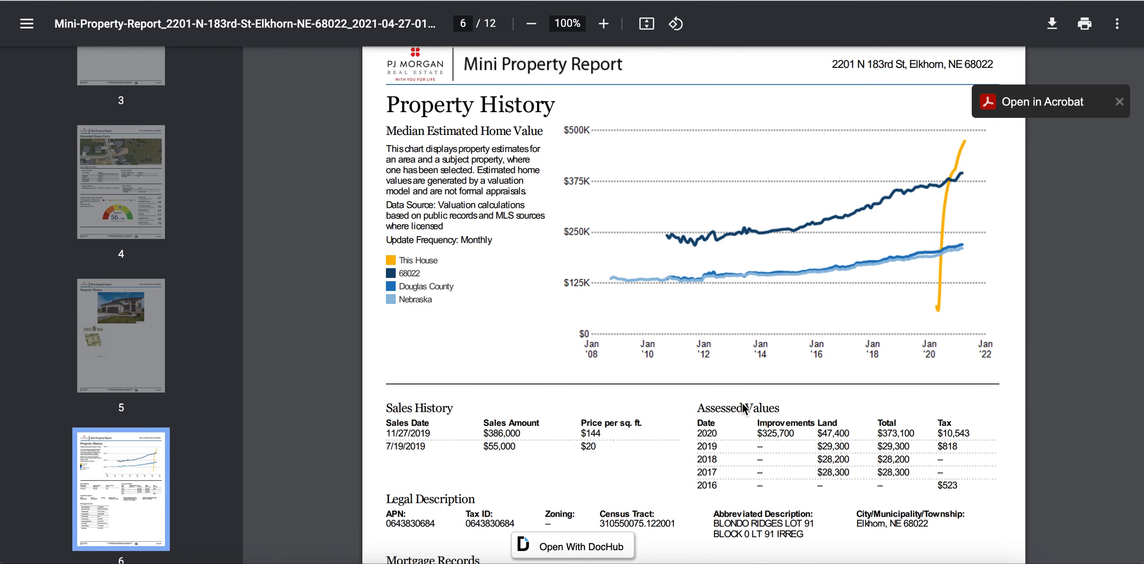
scroll(743, 405, "down", 5)
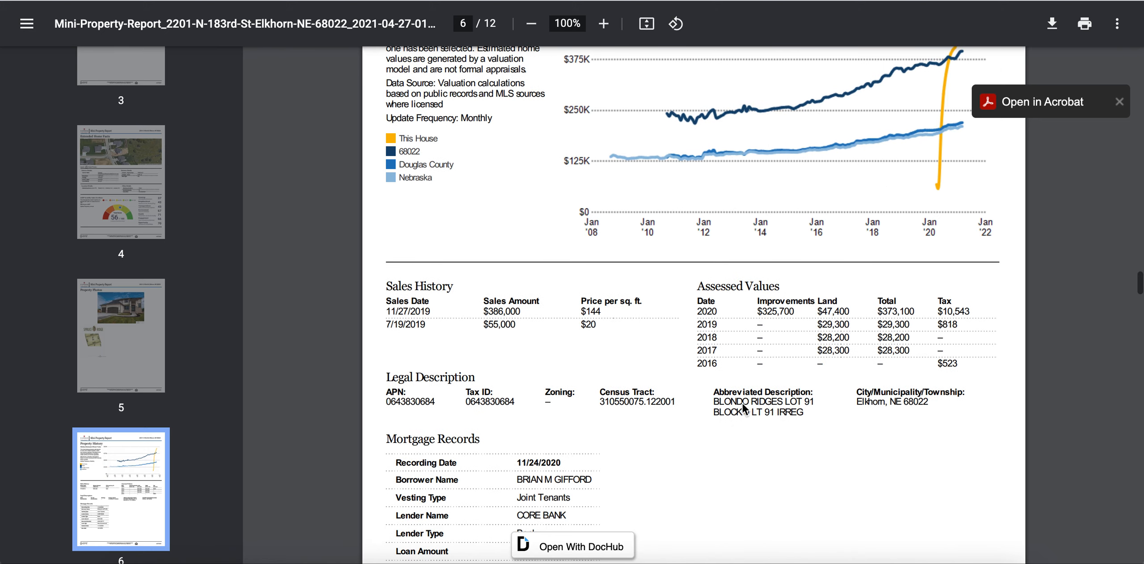
scroll(743, 404, "down", 12)
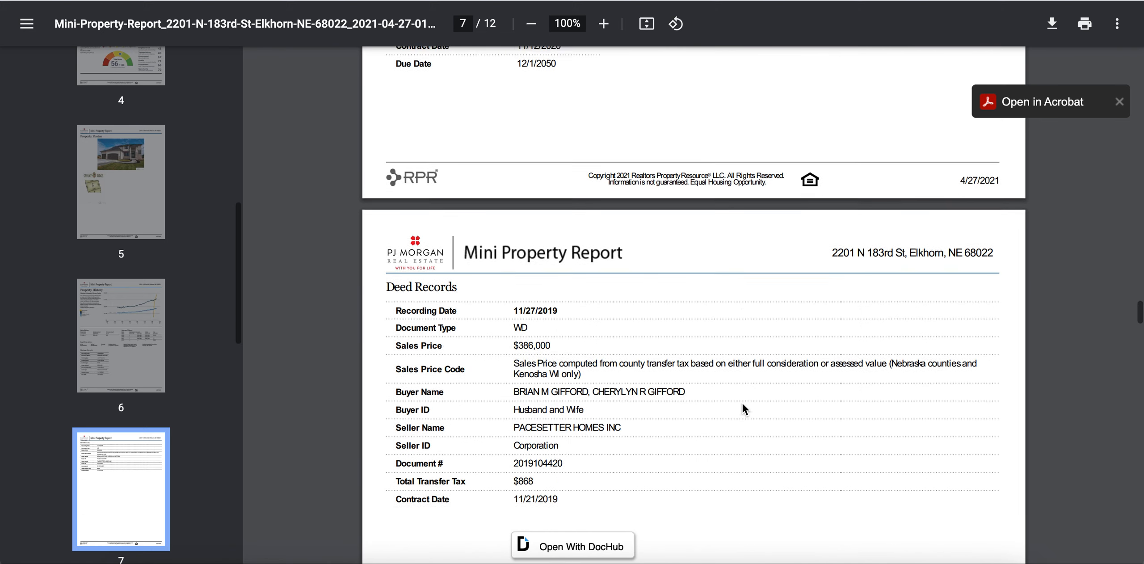
scroll(742, 407, "down", 13)
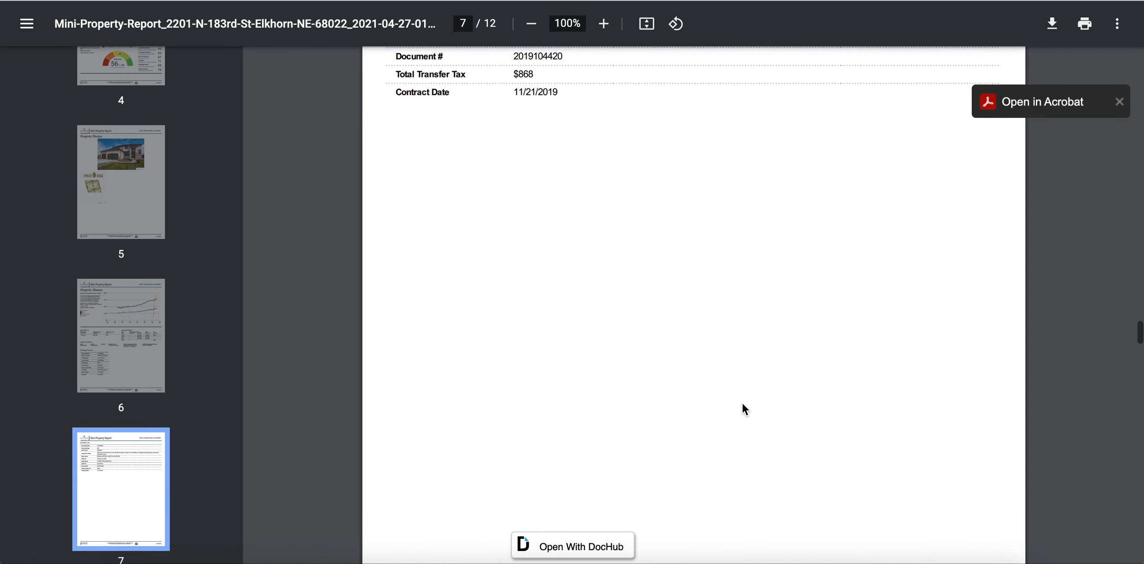
scroll(743, 407, "down", 14)
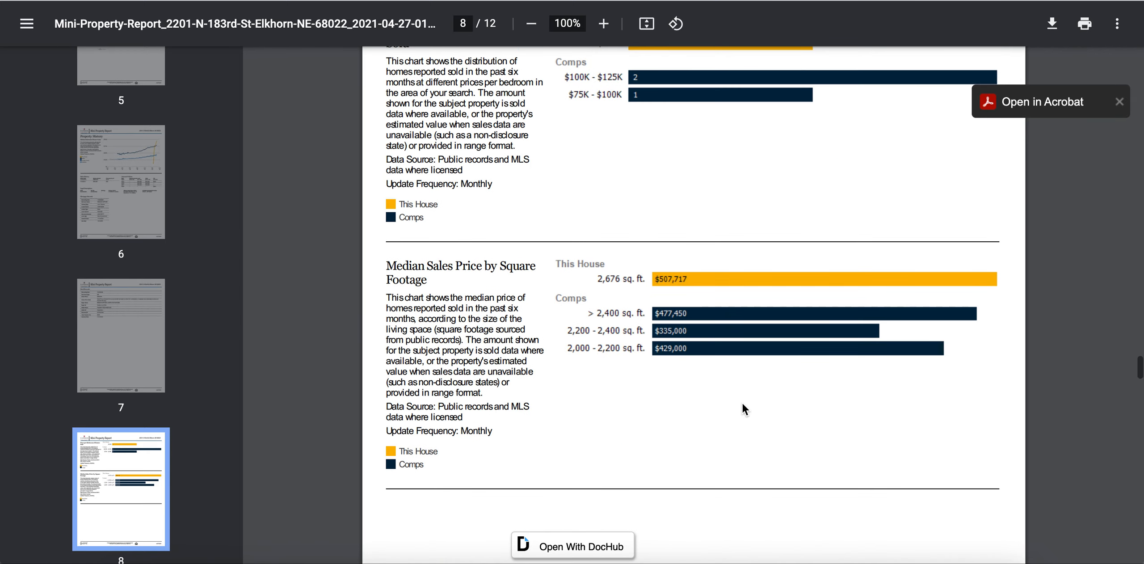
scroll(743, 404, "down", 18)
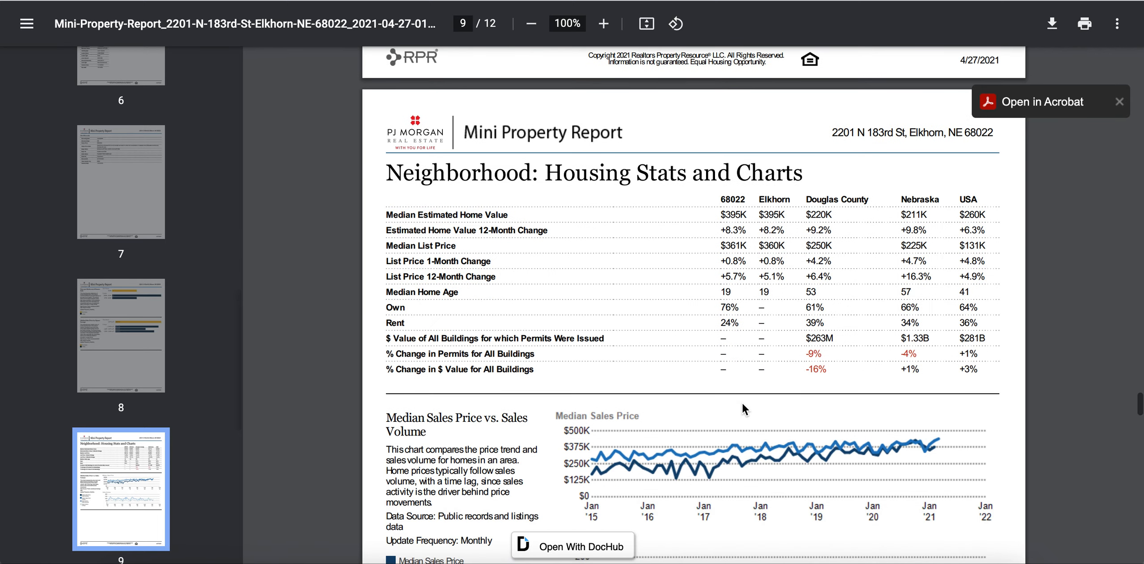
scroll(742, 403, "down", 7)
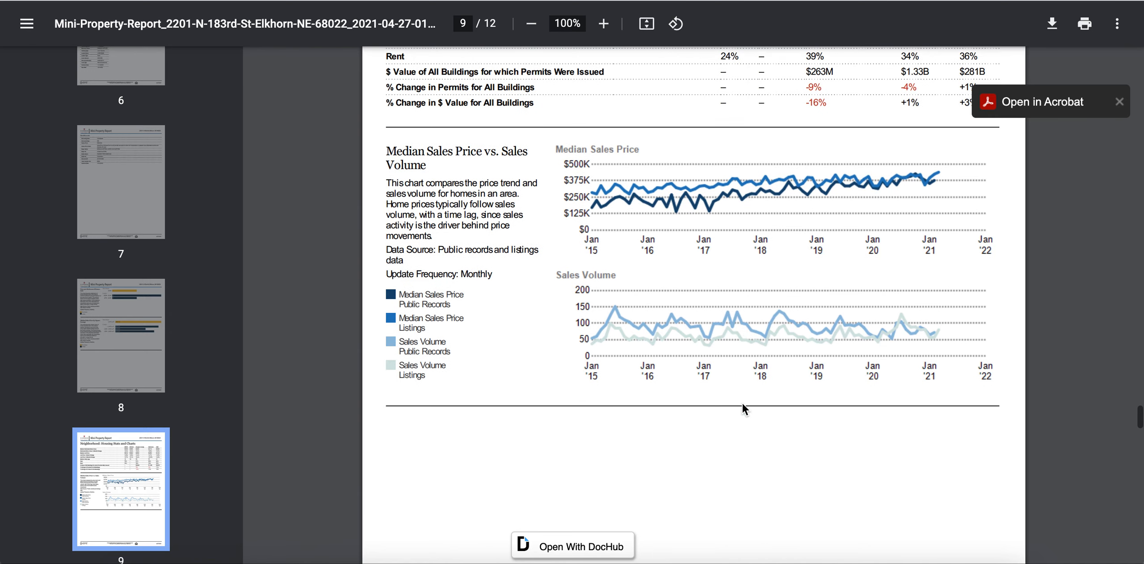
scroll(742, 403, "down", 13)
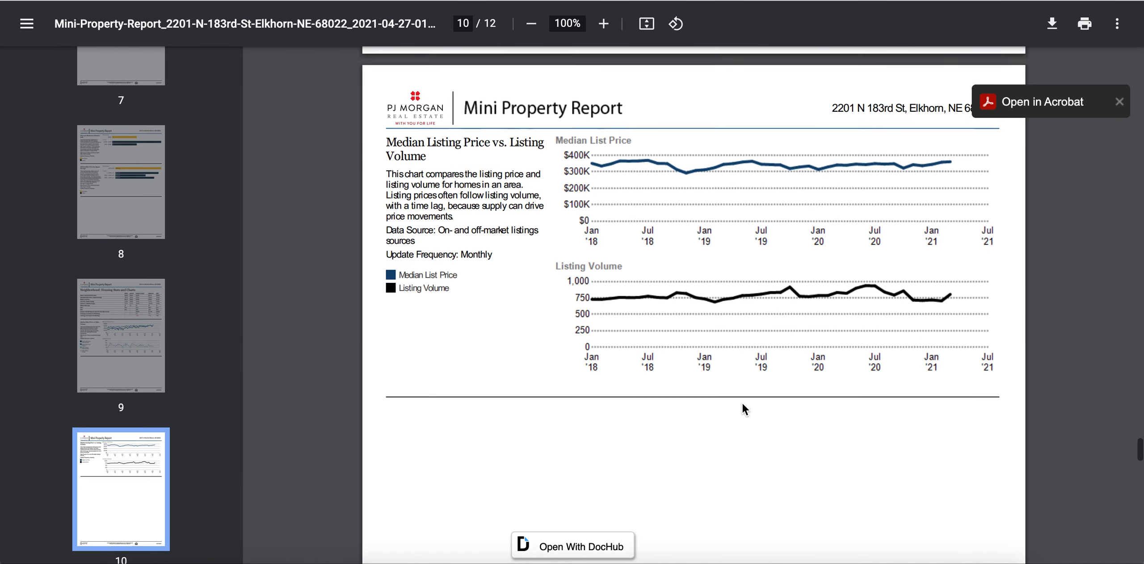
scroll(742, 404, "down", 1)
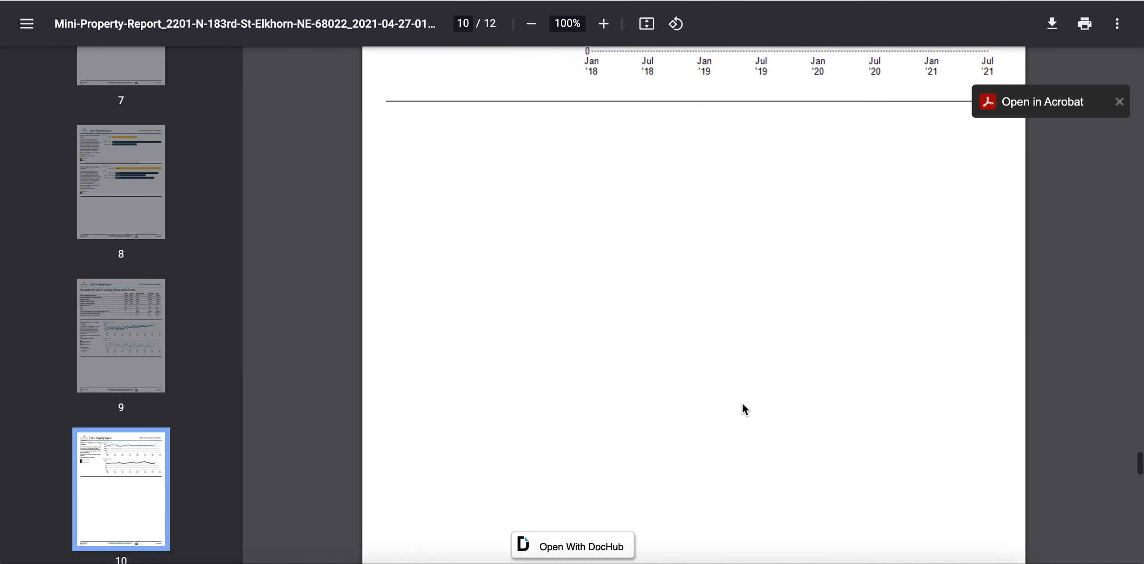
scroll(742, 404, "down", 13)
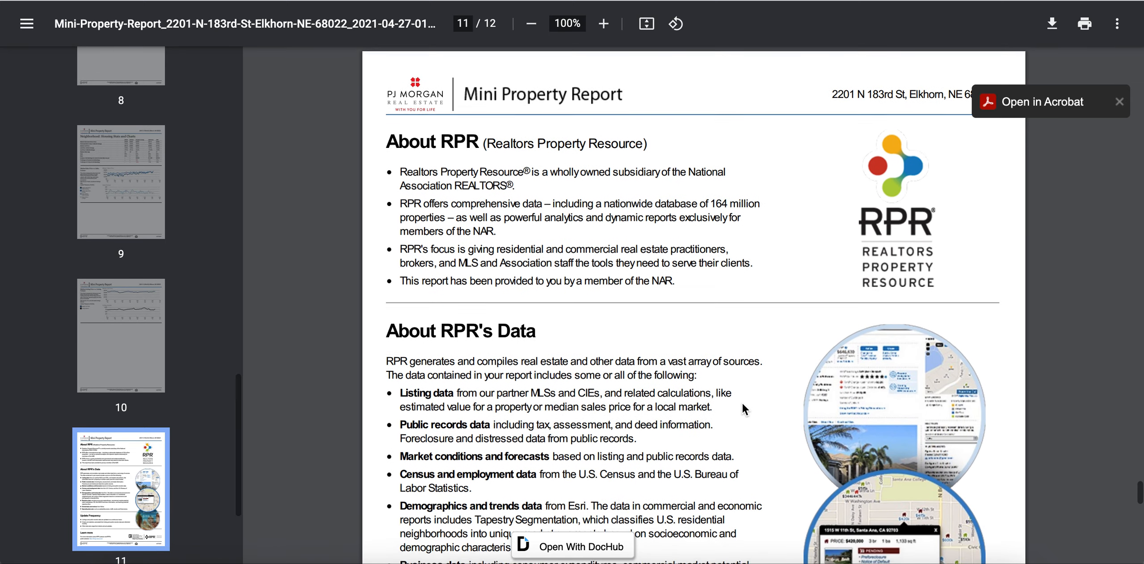
Step: Scroll through pages 11 and 12 to reach the closing THANK YOU page
scroll(742, 403, "up", 2)
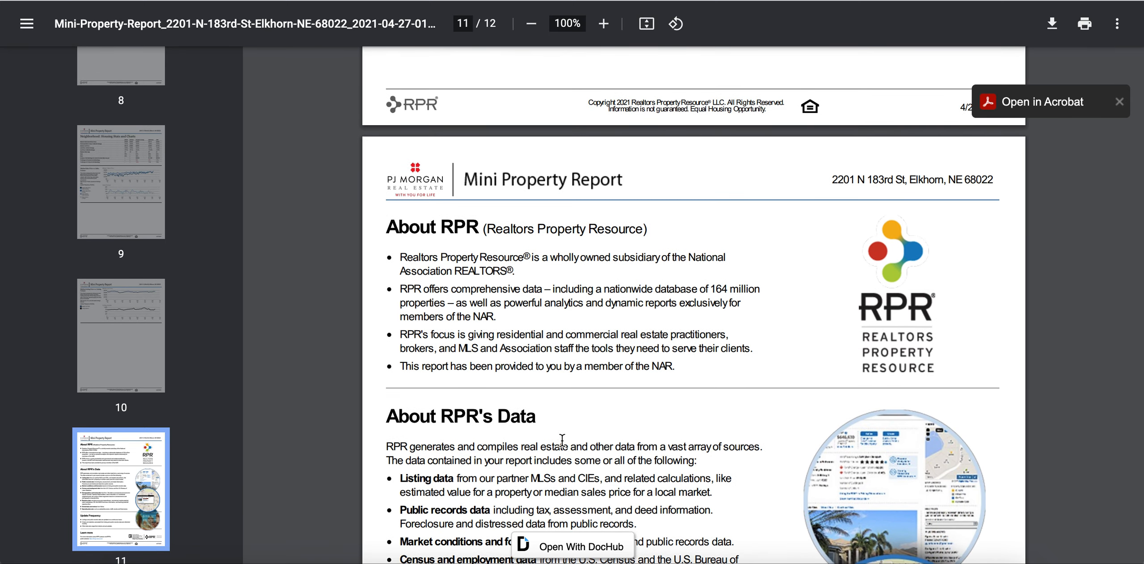
scroll(647, 431, "down", 5)
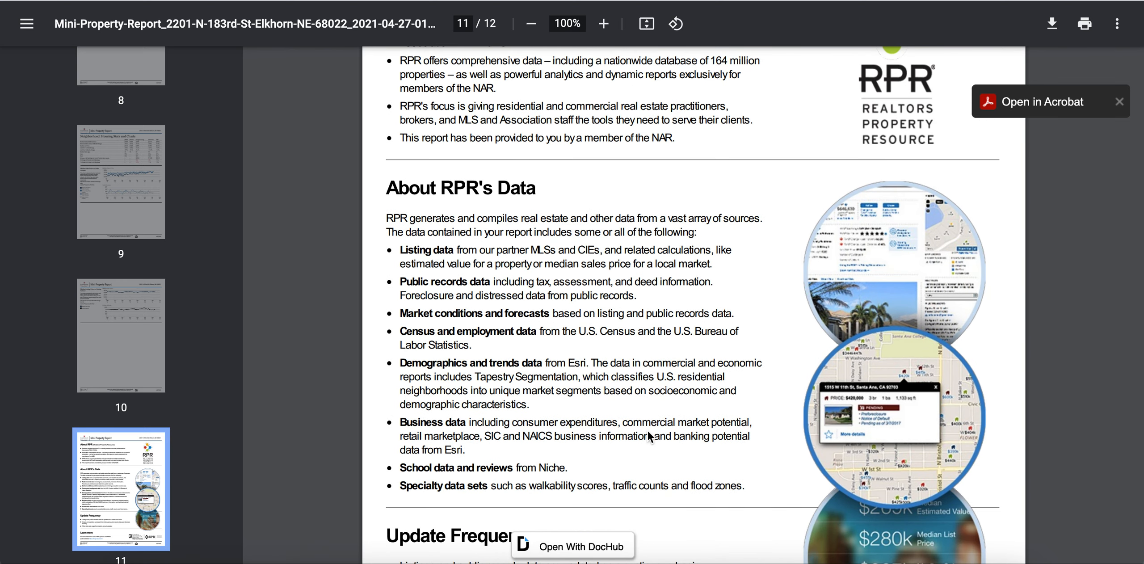
scroll(648, 432, "down", 5)
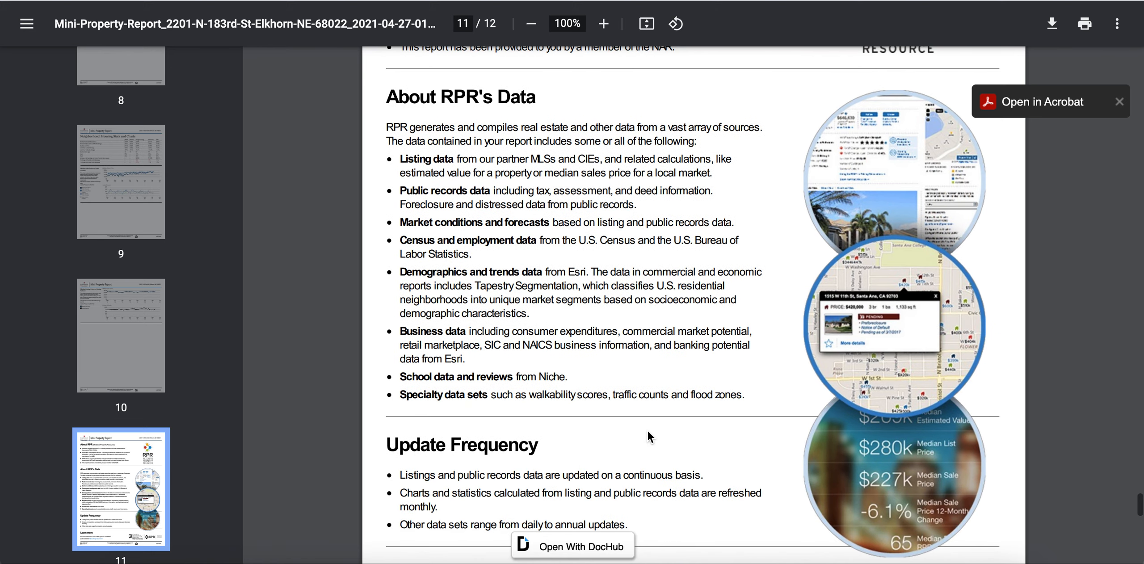
scroll(649, 436, "down", 11)
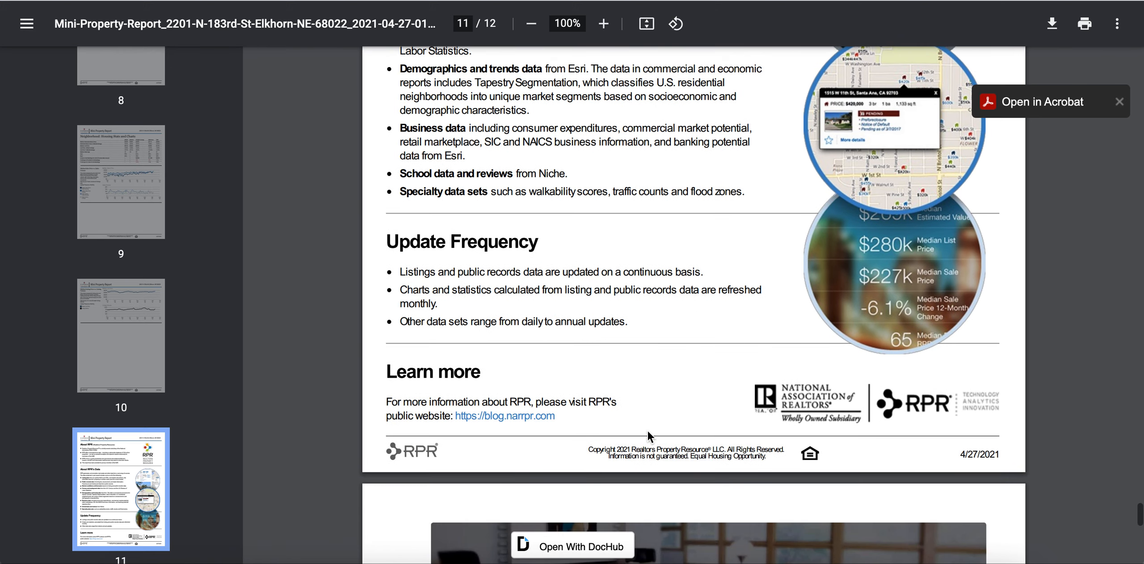
scroll(647, 431, "up", 2)
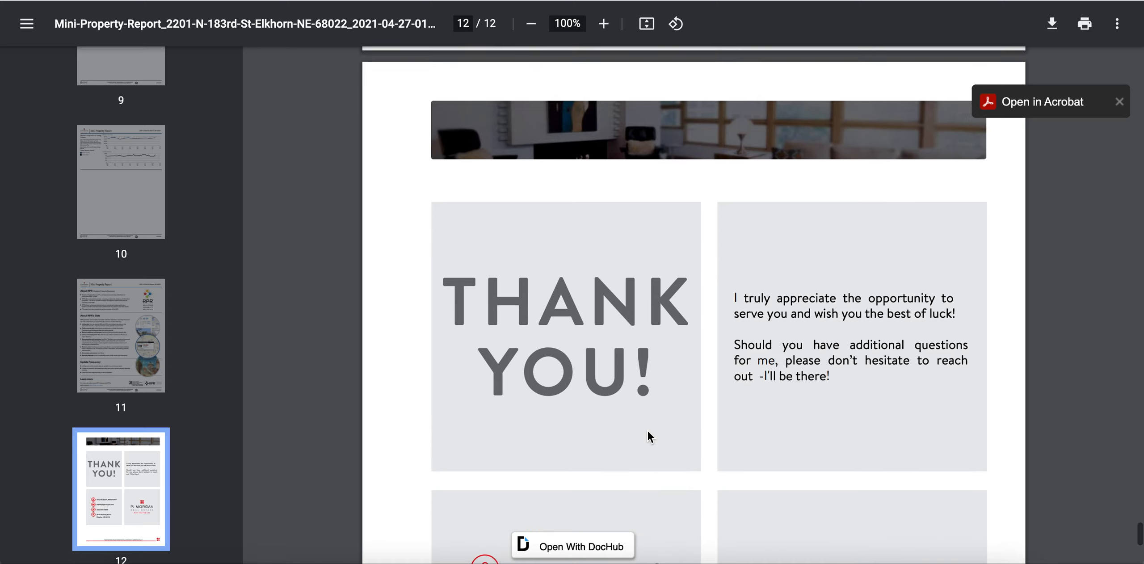
scroll(647, 431, "down", 3)
scroll(648, 432, "down", 7)
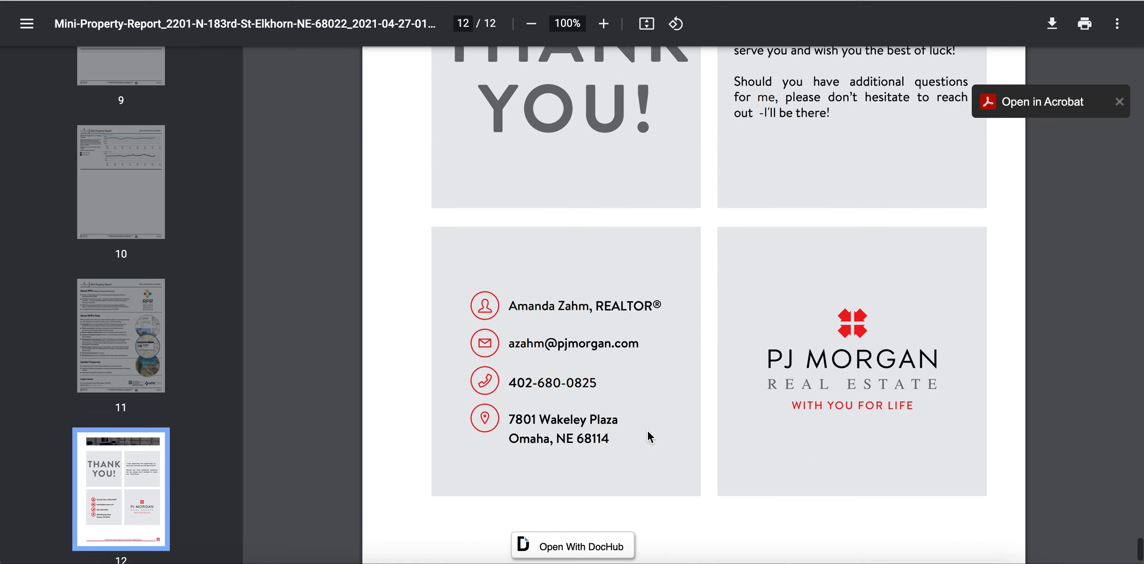
scroll(648, 431, "up", 9)
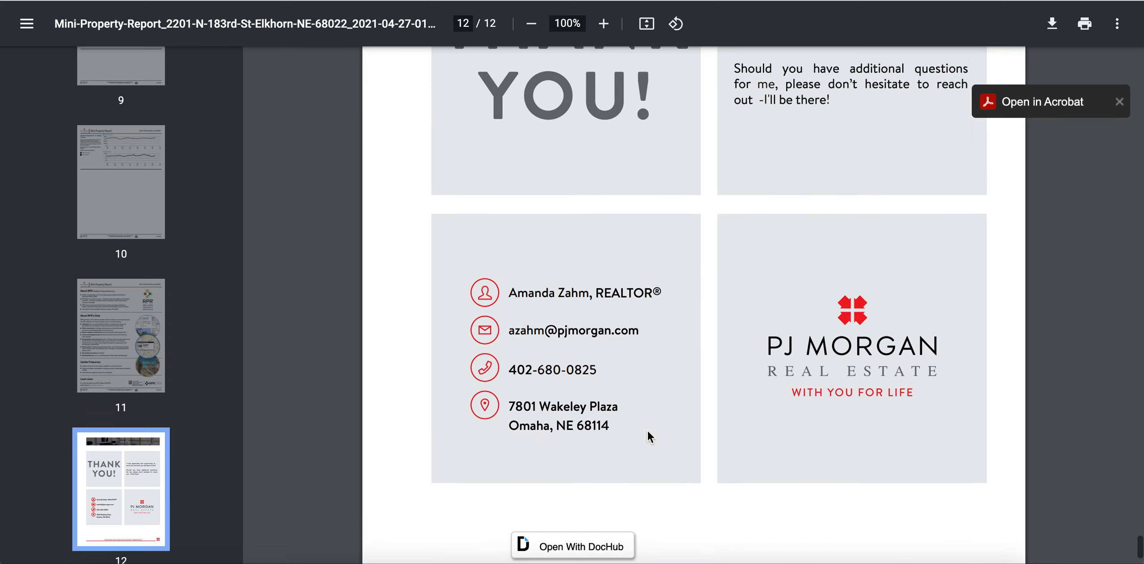
scroll(647, 431, "up", 2)
scroll(647, 431, "down", 3)
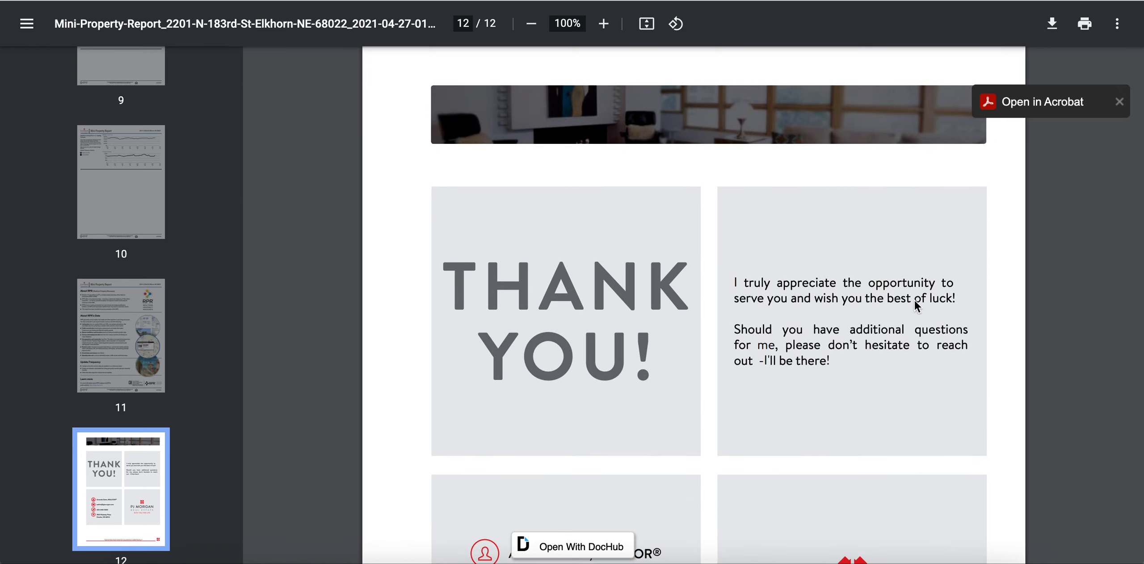
Step: Scroll back up toward the start of the report, stopping at page 2's aerial property map
scroll(496, 391, "up", 12)
scroll(495, 391, "up", 20)
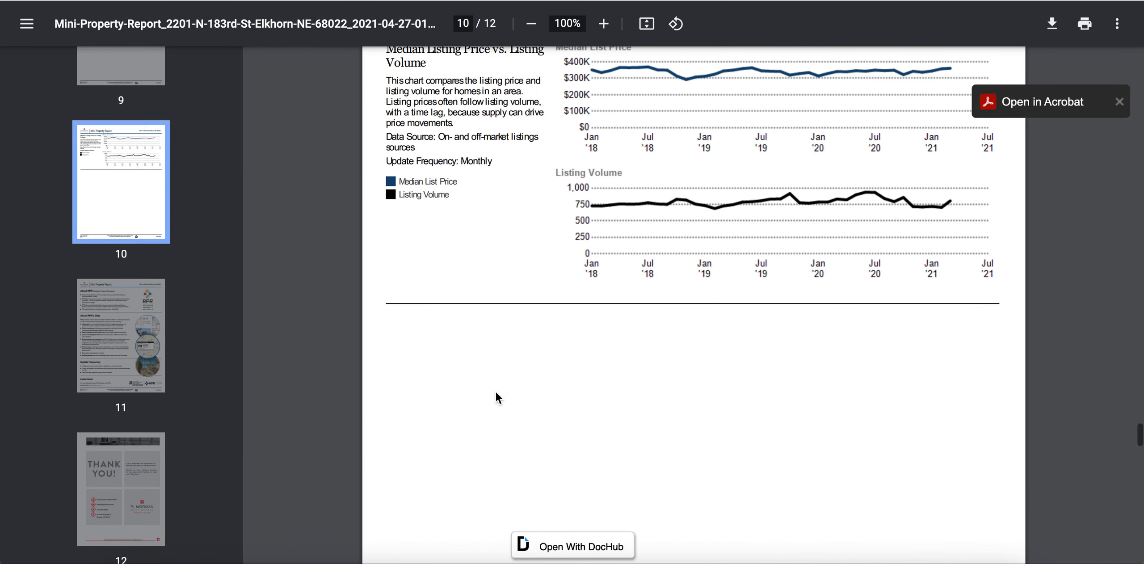
scroll(495, 392, "up", 20)
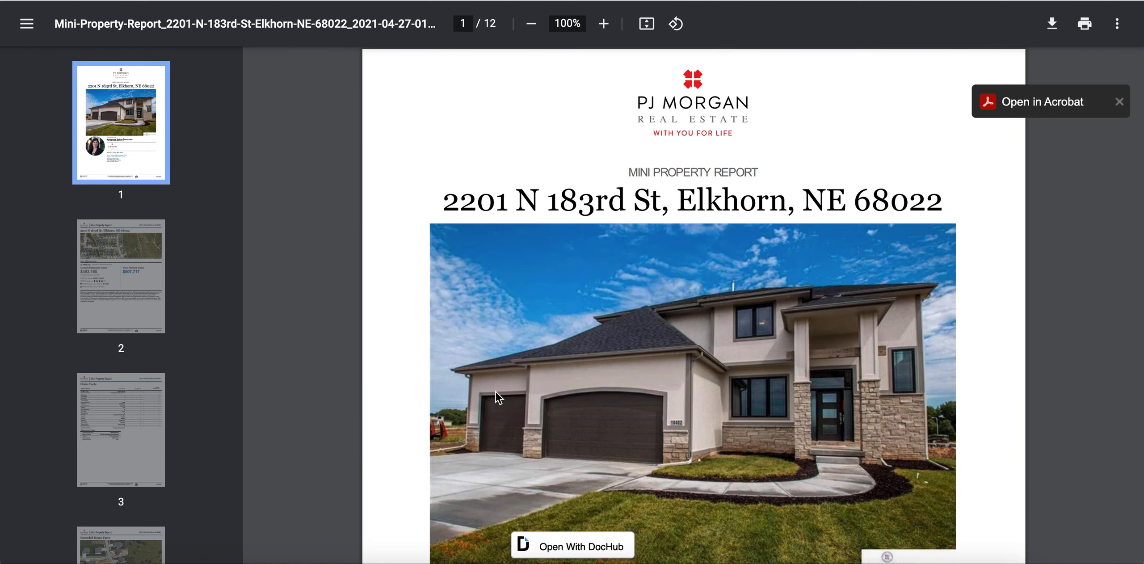
scroll(977, 424, "down", 10)
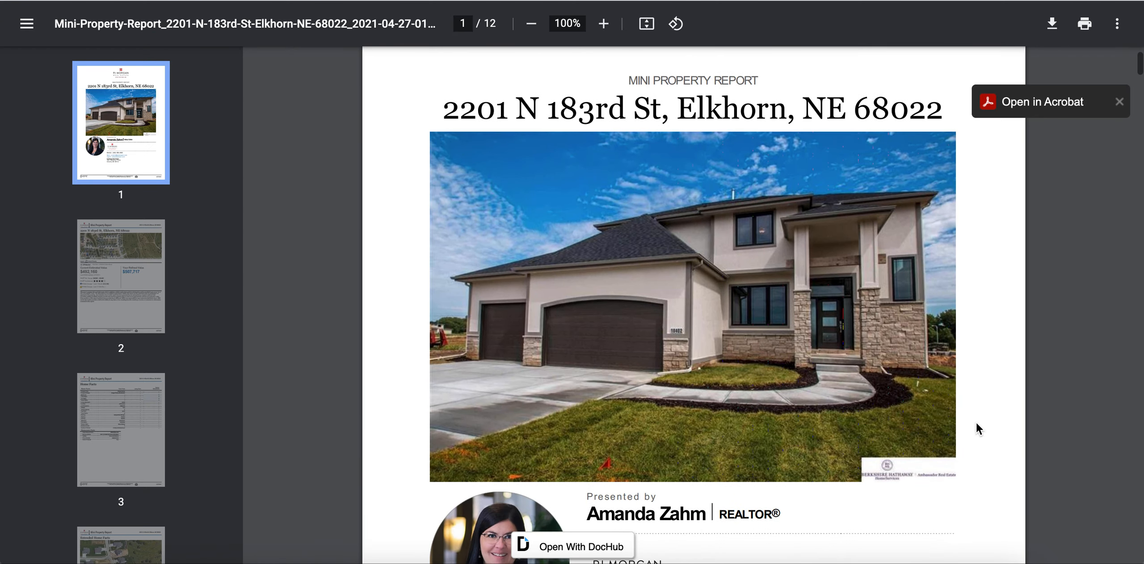
scroll(976, 421, "down", 3)
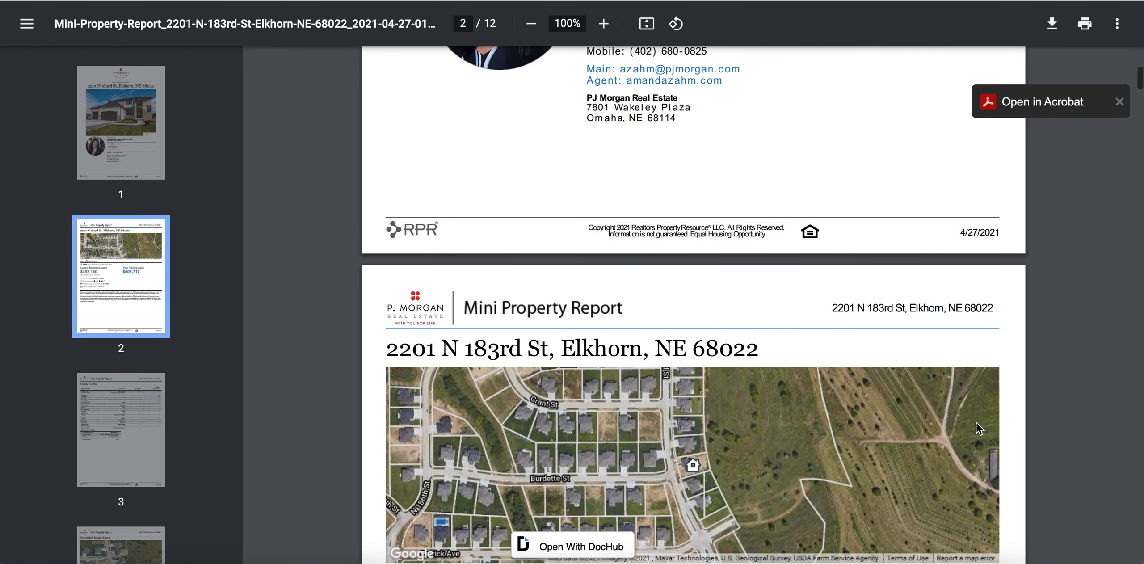
scroll(976, 422, "up", 15)
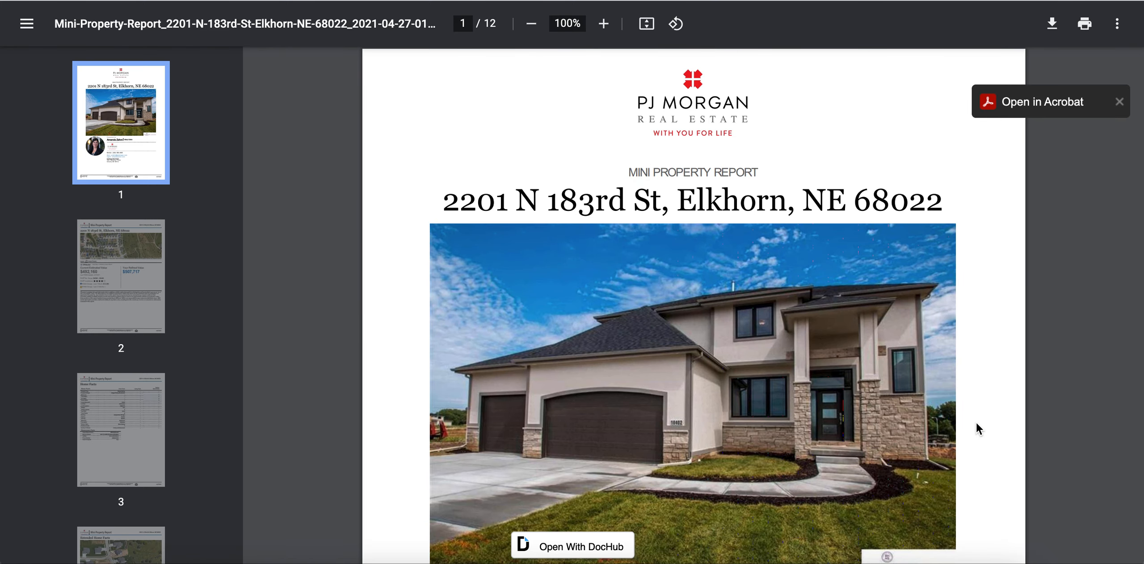